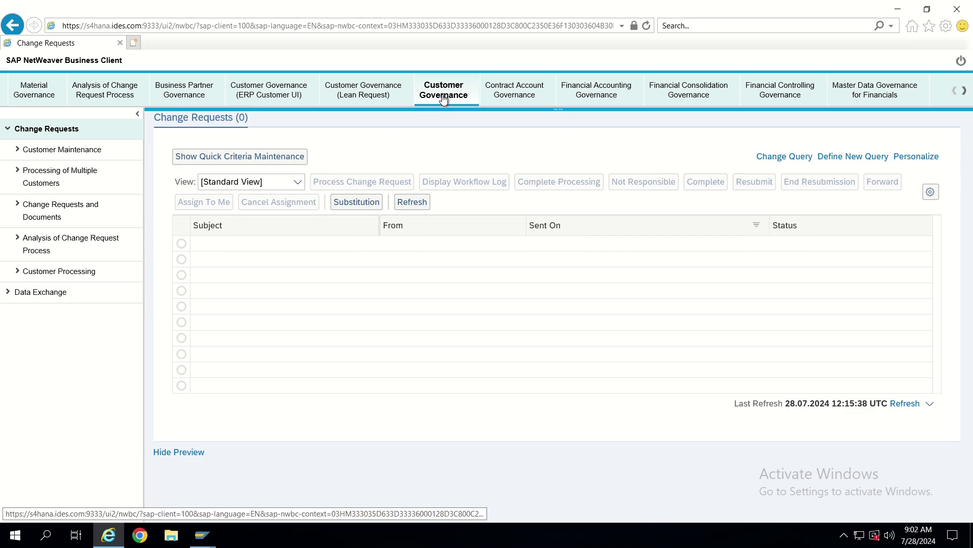
# Open the customer search under Customer Maintenance and start creating a new Organization in a maximized window.
pyautogui.click(70, 155)
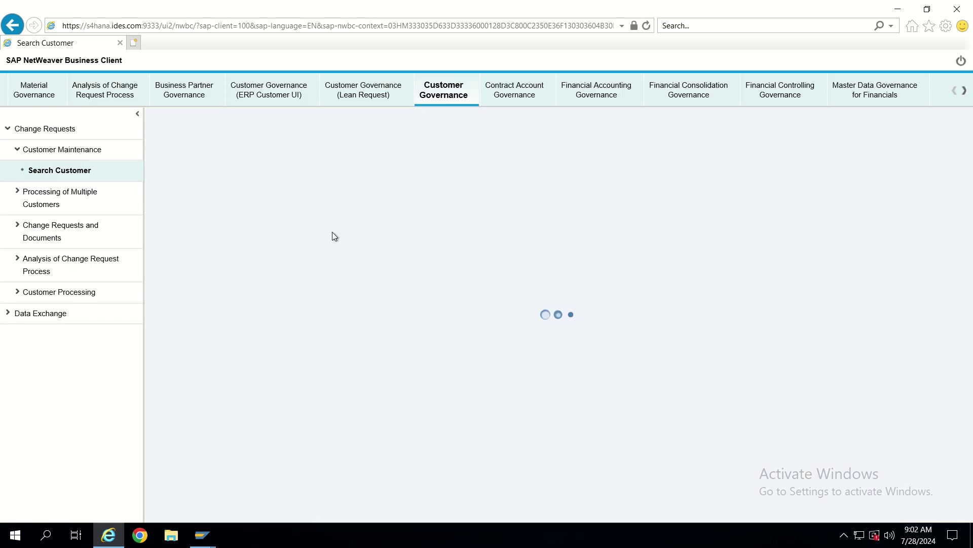
pyautogui.click(59, 171)
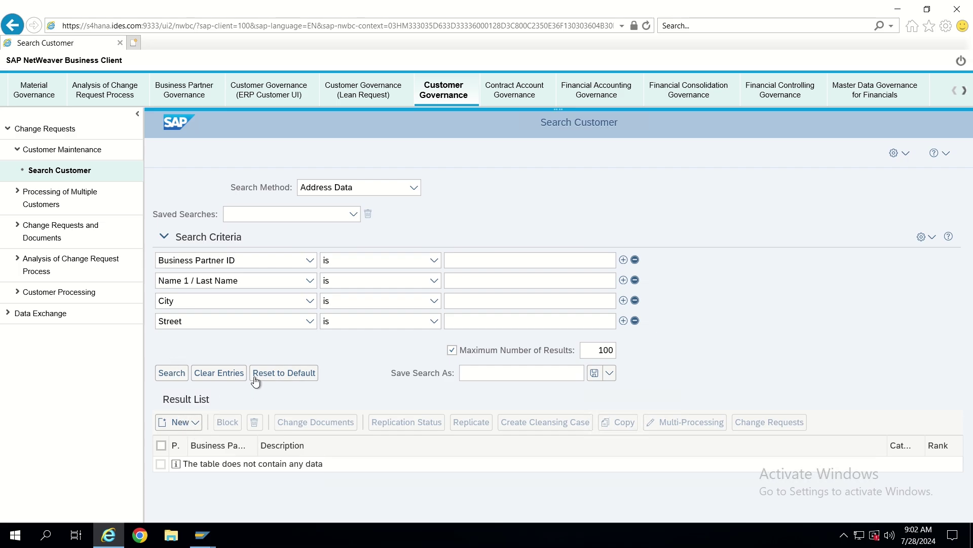
pyautogui.click(194, 429)
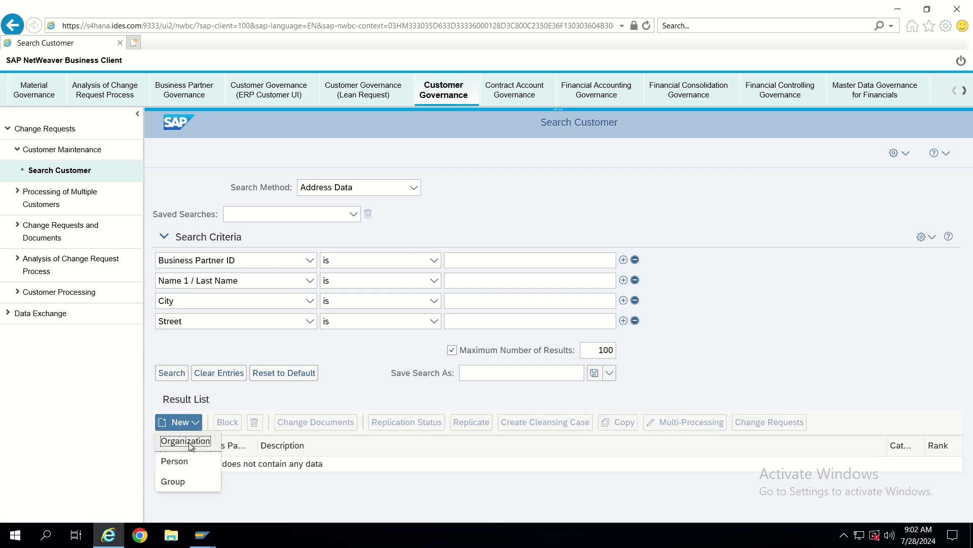
pyautogui.click(196, 442)
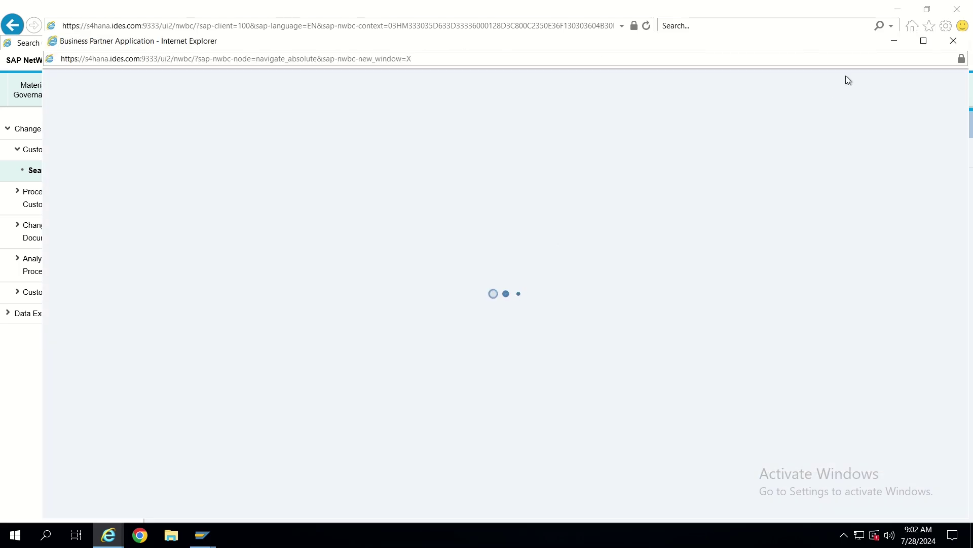
pyautogui.click(924, 41)
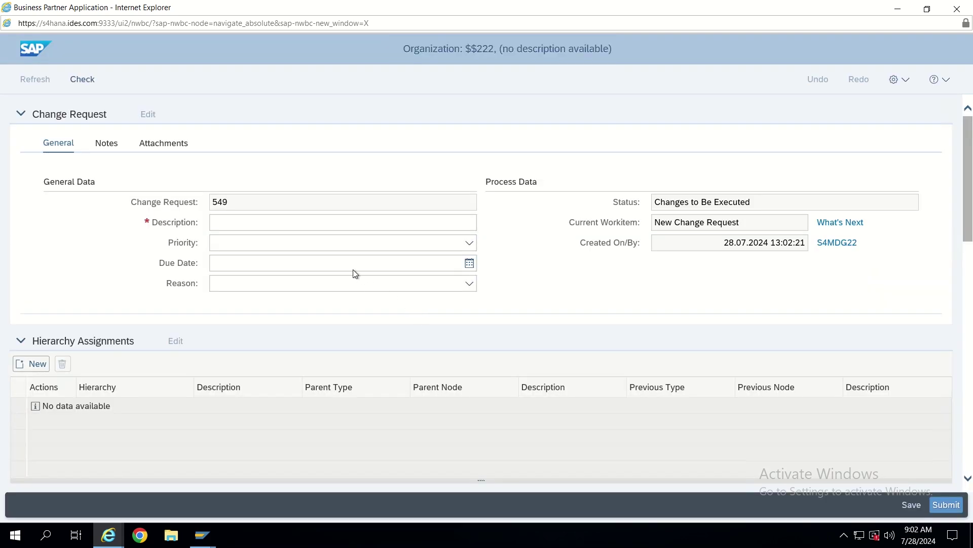
# Open the technical help for the Name 1 field in Customer Details and mark the WD application name.
pyautogui.click(293, 225)
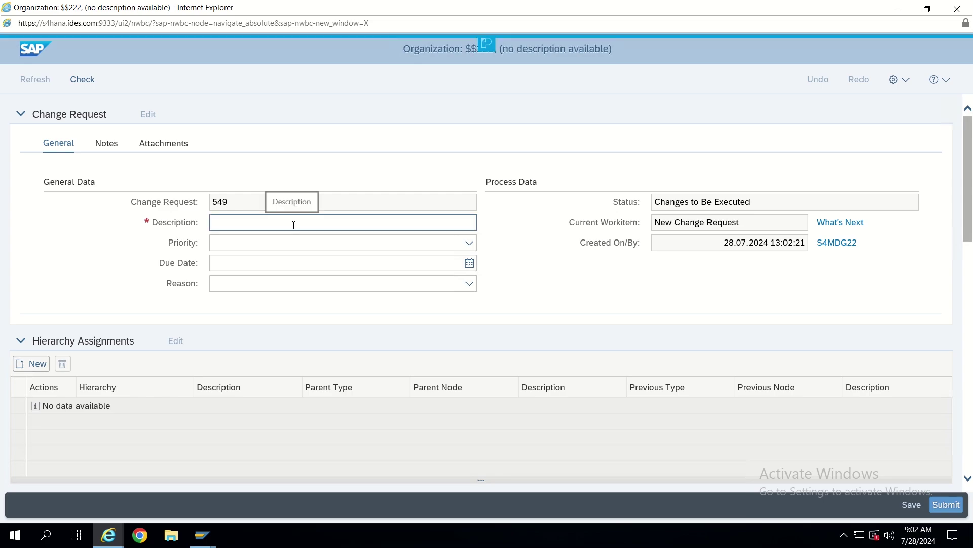
pyautogui.scroll(-7, 247, 260)
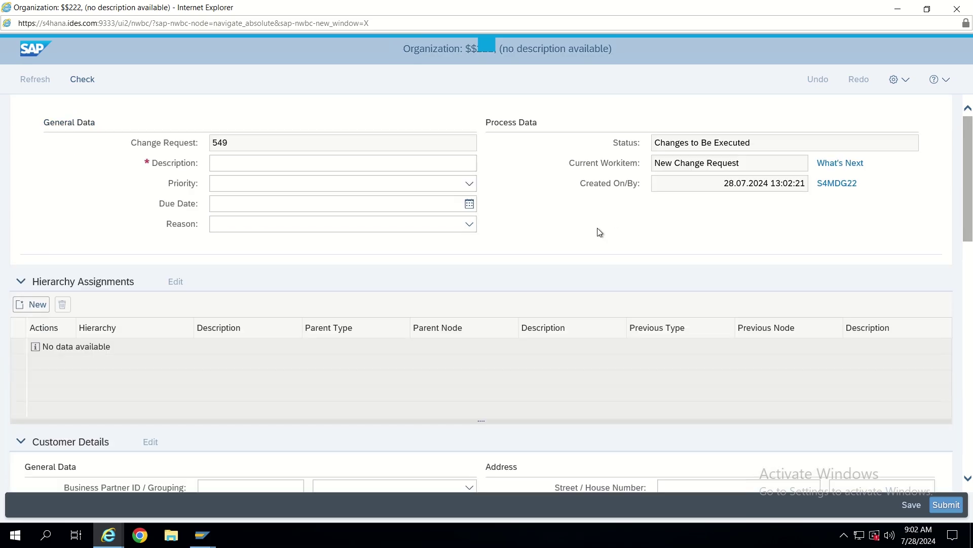
pyautogui.click(249, 233)
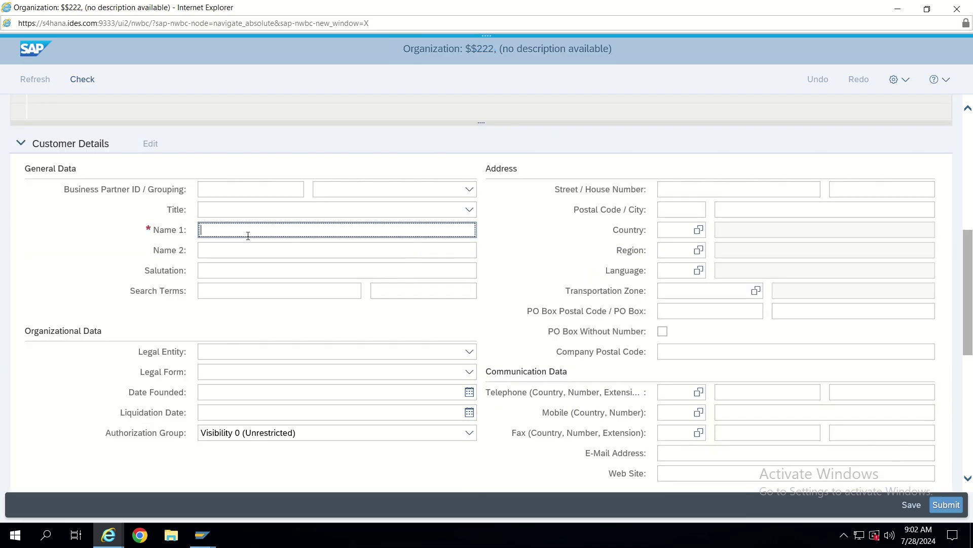
pyautogui.rightClick(249, 234)
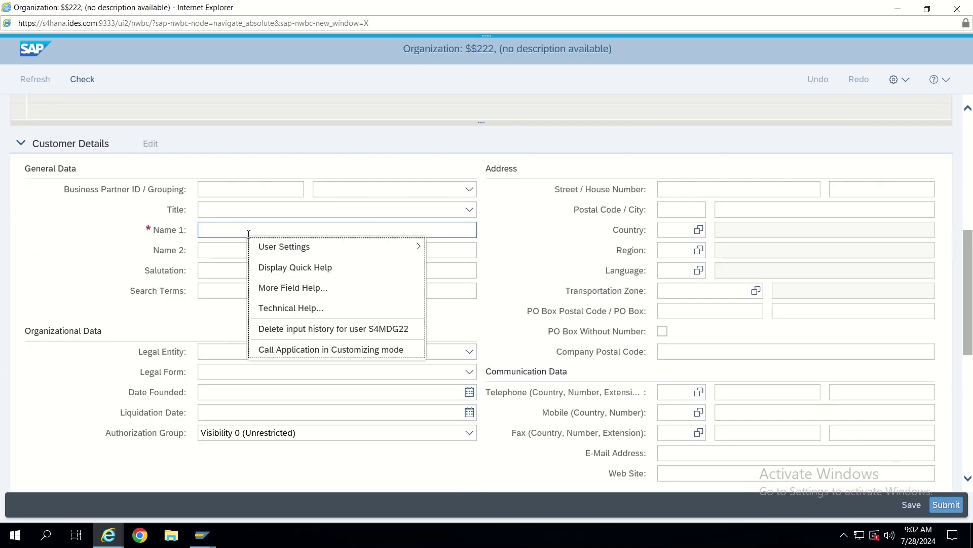
pyautogui.click(293, 313)
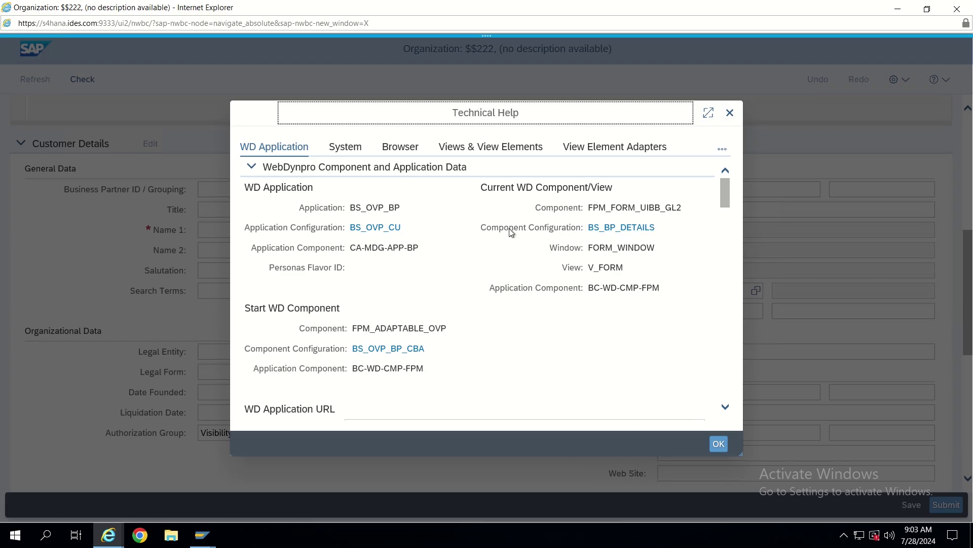
pyautogui.moveTo(352, 208); pyautogui.dragTo(400, 207)
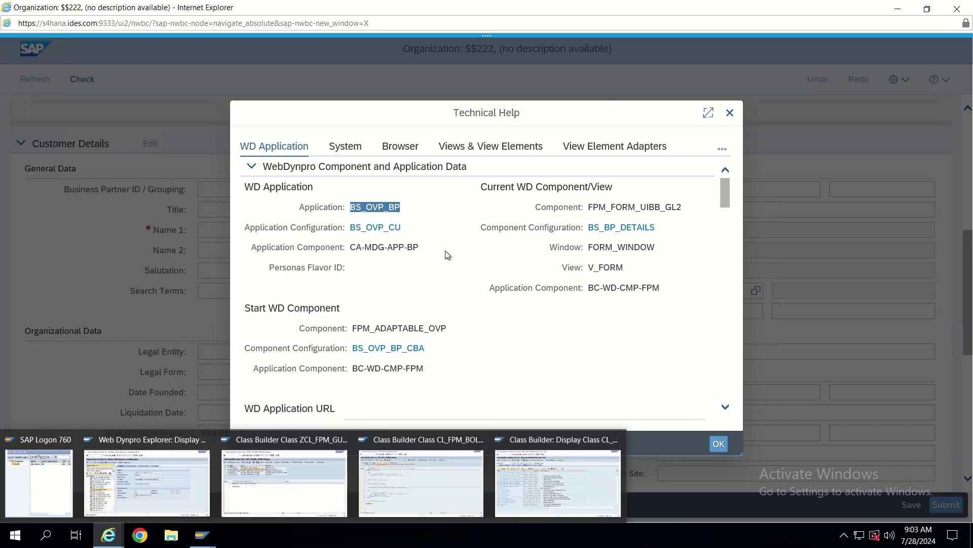
# Switch to the SAP GUI Class Builder window showing CL_MDG_BS_CONNECTOR_BOL_REL and go back to the previously displayed class.
pyautogui.click(203, 535)
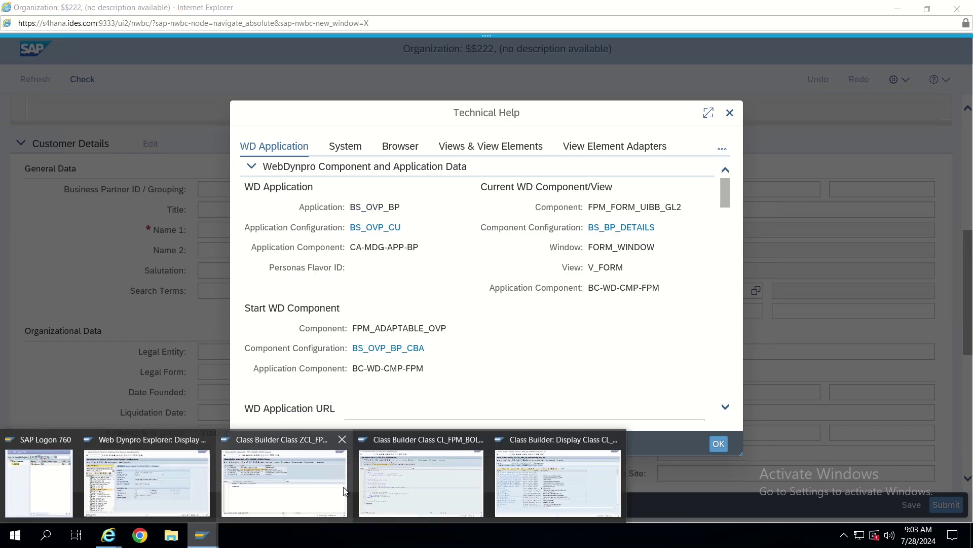
pyautogui.click(537, 479)
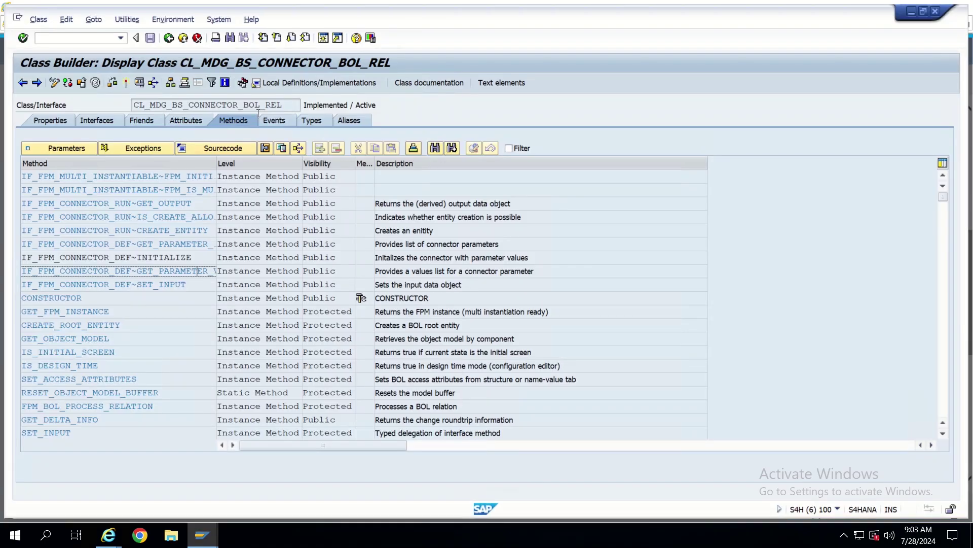
pyautogui.click(170, 38)
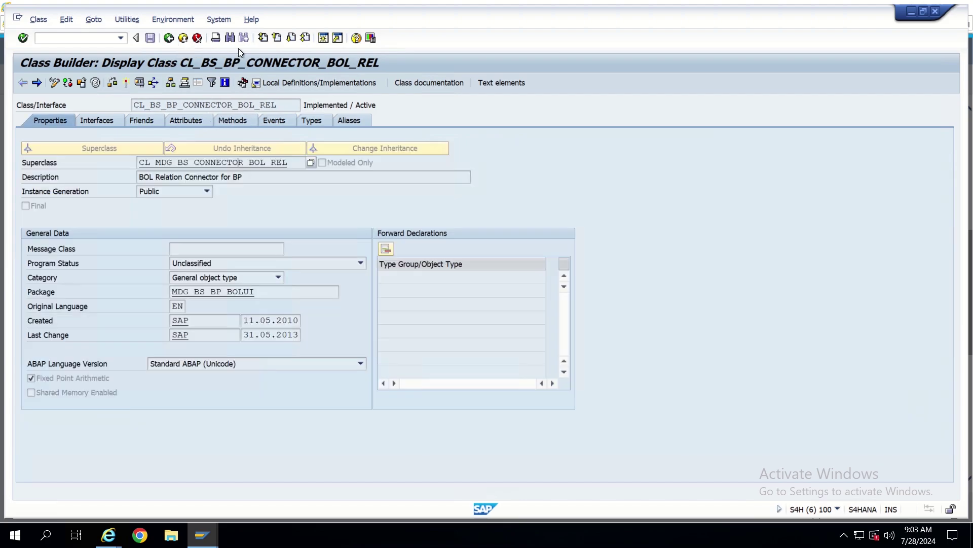
pyautogui.click(332, 39)
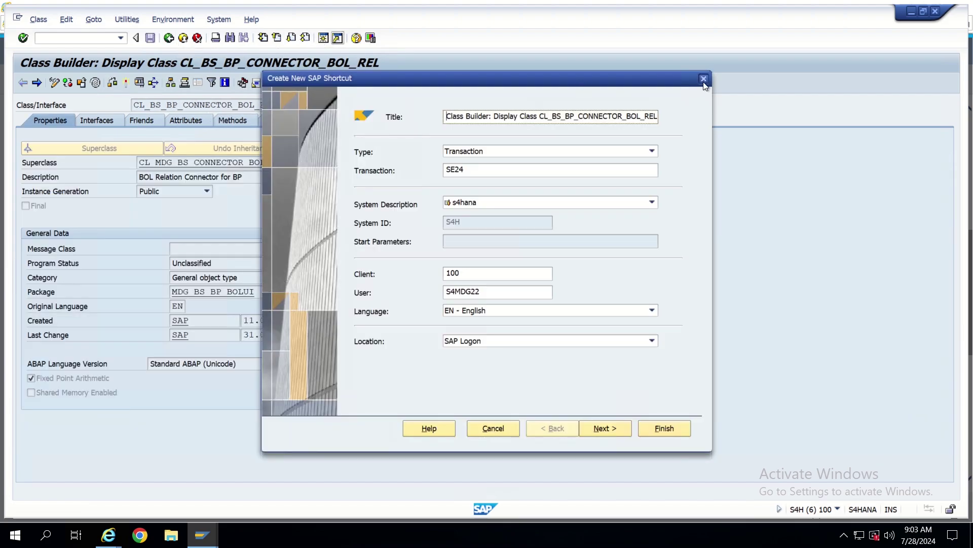
pyautogui.click(704, 79)
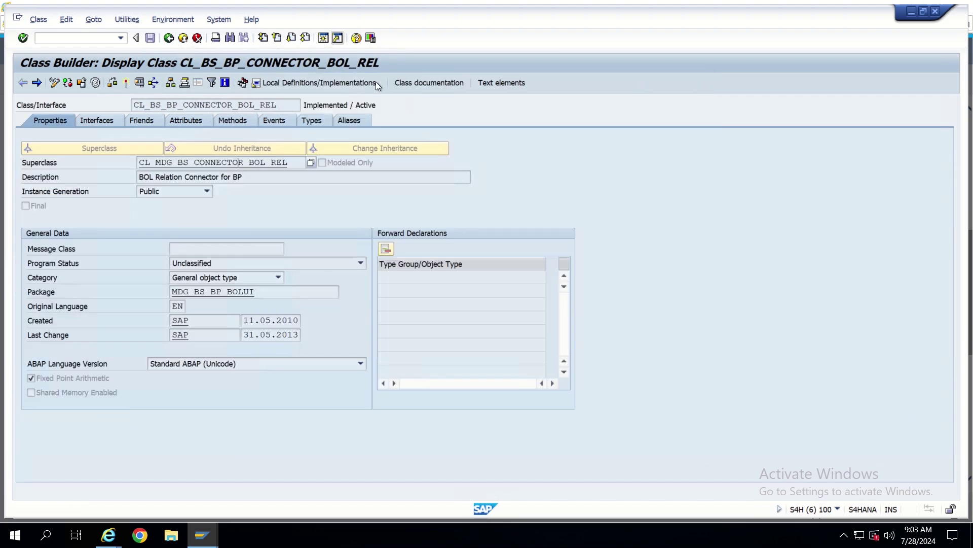
# Open a new SAP session, start transaction se80 and widen the repository browser.
pyautogui.click(323, 38)
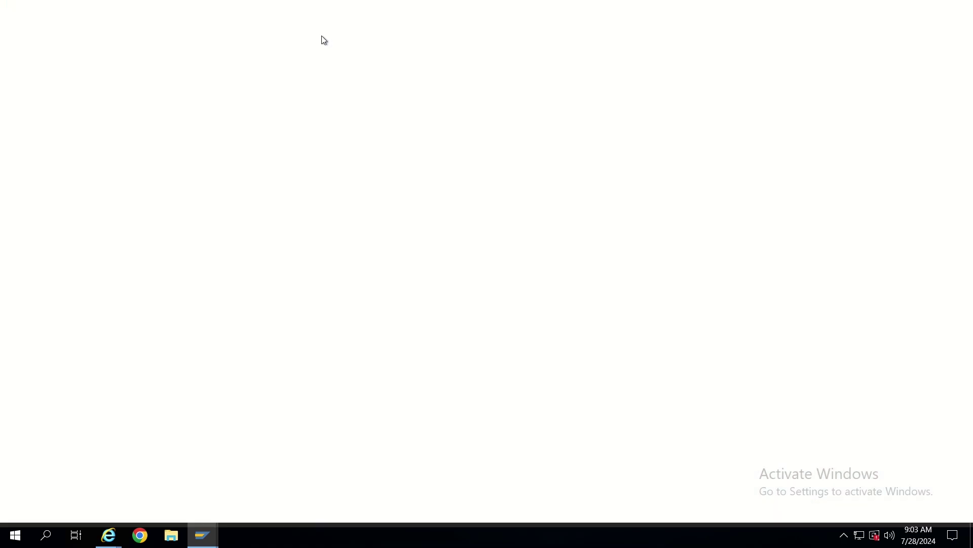
pyautogui.write('se80')
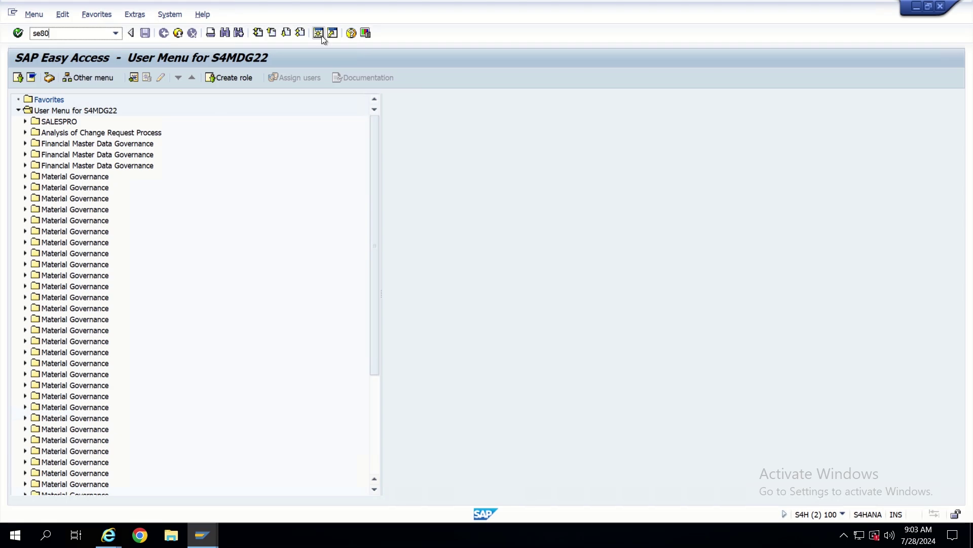
pyautogui.press('Return')
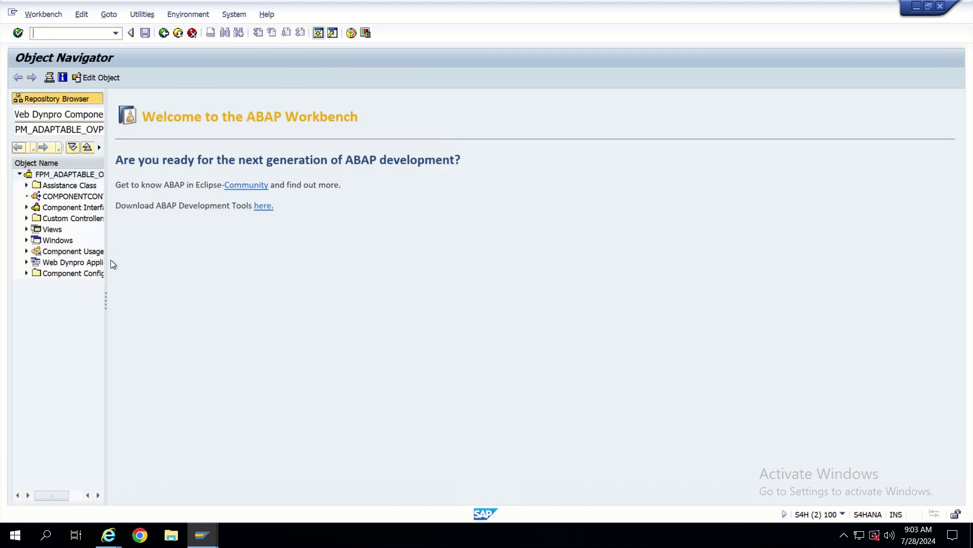
pyautogui.moveTo(104, 301); pyautogui.dragTo(150, 287)
pyautogui.moveTo(234, 282); pyautogui.dragTo(262, 274)
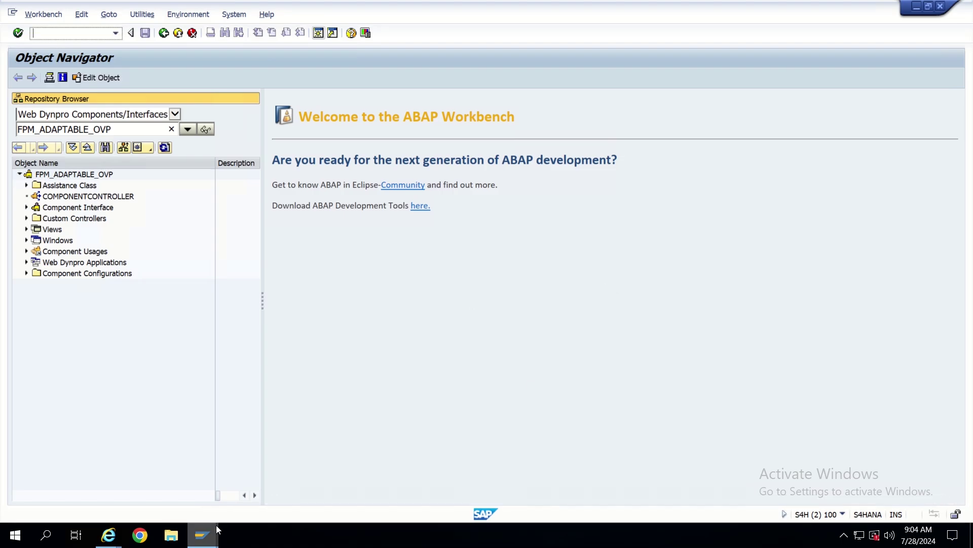
# Switch back to the Organization window in Internet Explorer and close the technical help.
pyautogui.moveTo(207, 530)
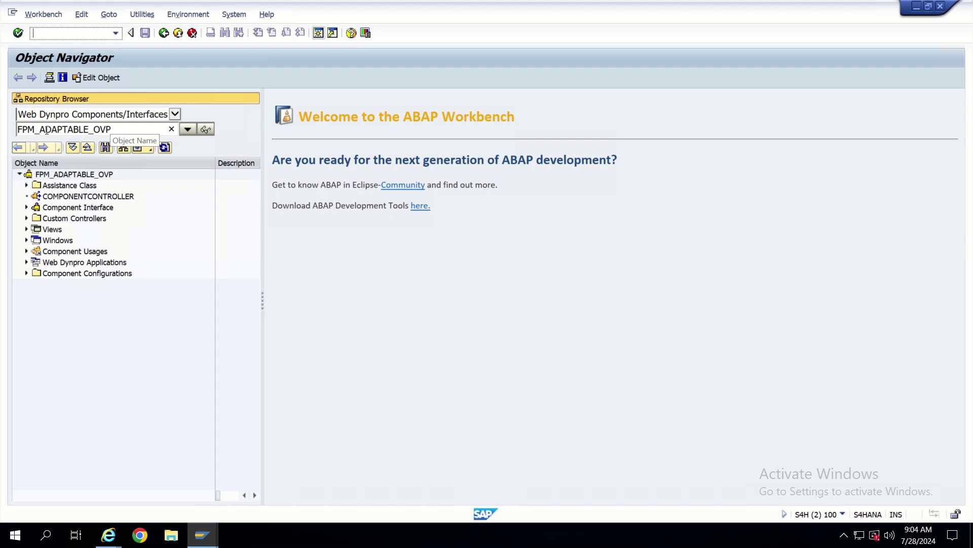
pyautogui.click(109, 535)
pyautogui.click(205, 486)
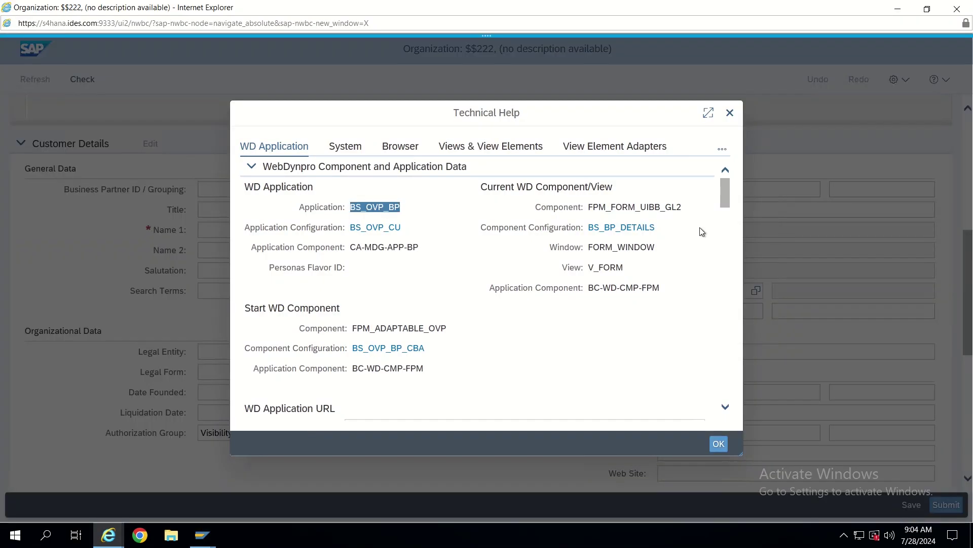
pyautogui.click(730, 113)
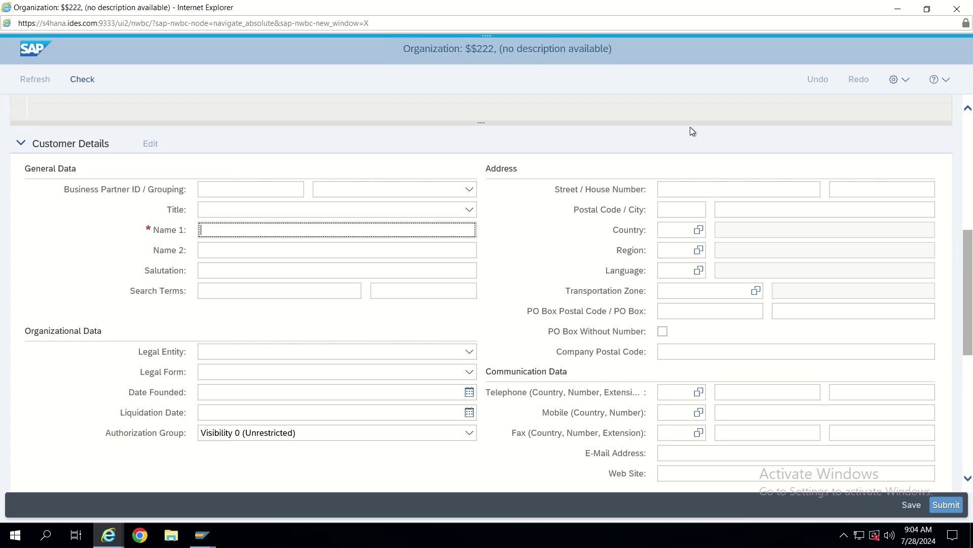
# Switch to the Object Navigator, expand the Web Dynpro applications of FPM_ADAPTABLE_OVP and display the application bs_ovp_bp, widening the object tree.
pyautogui.hotkey('alt', 'Tab')
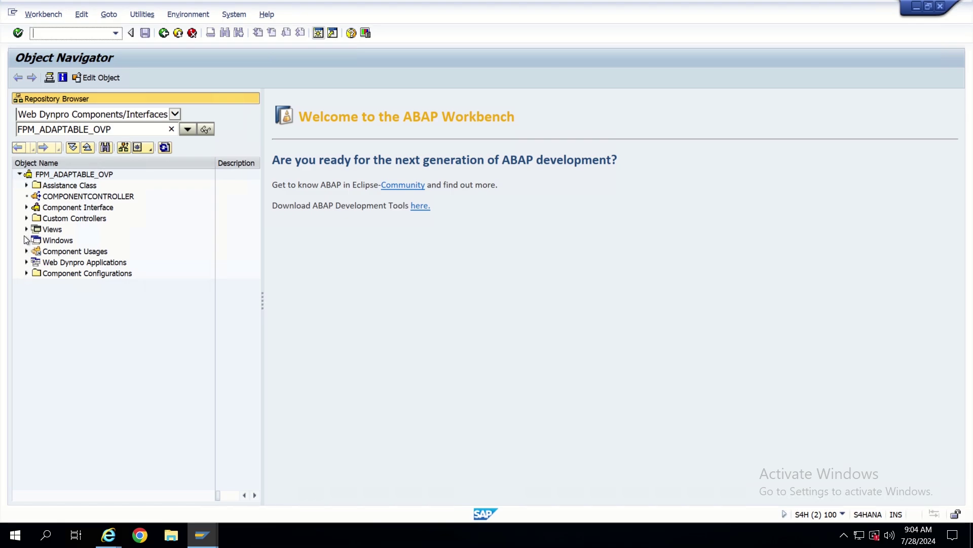
pyautogui.click(27, 262)
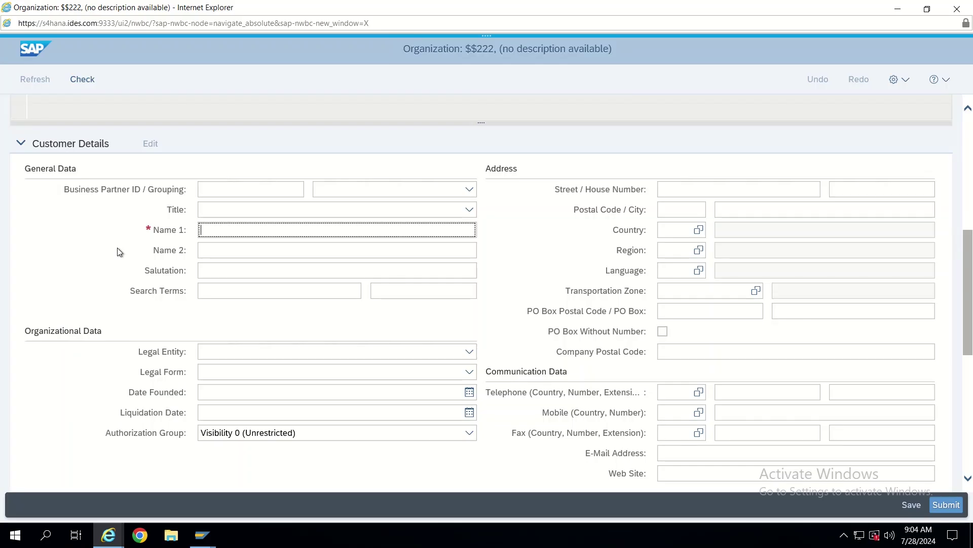
pyautogui.hotkey('alt', 'Tab')
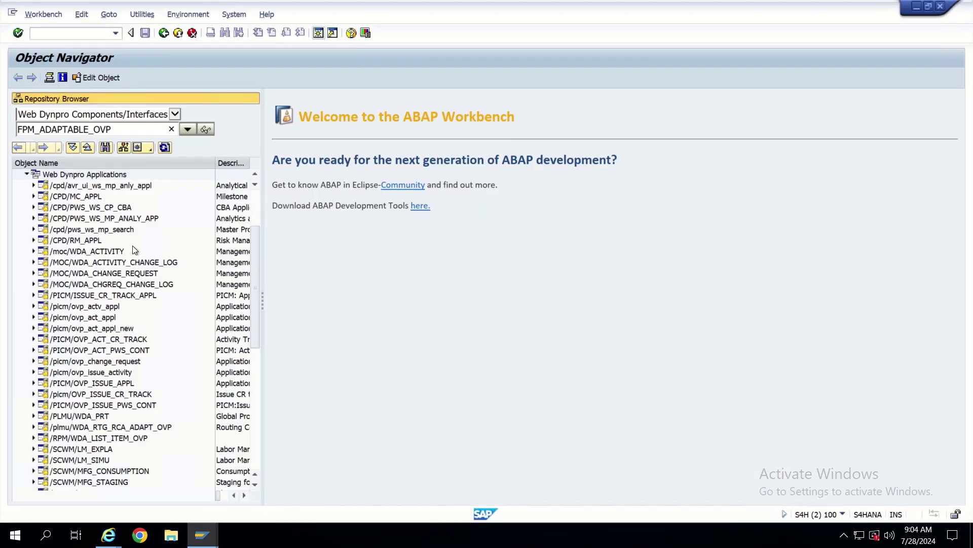
pyautogui.hotkey('alt', 'Tab')
pyautogui.hotkey('alt', 'Tab')
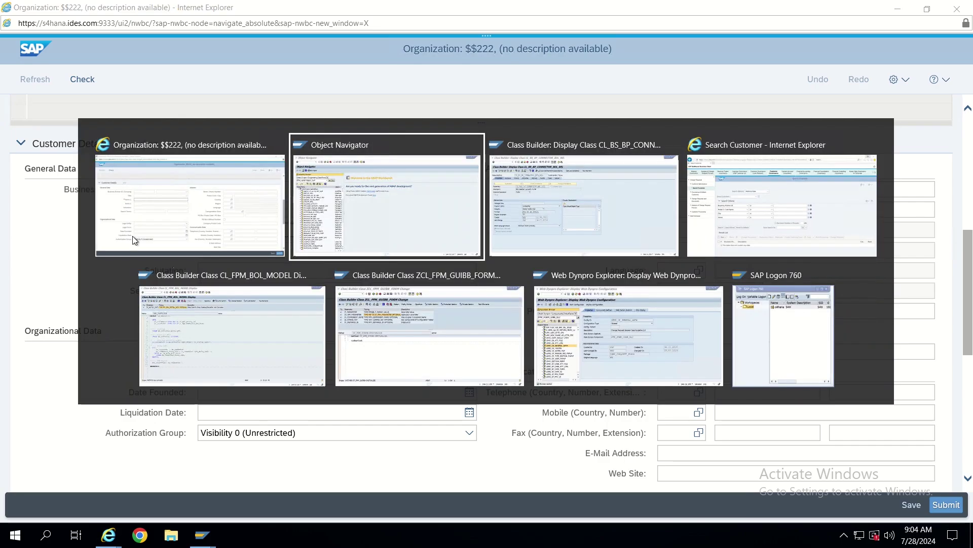
pyautogui.scroll(-5, 117, 275)
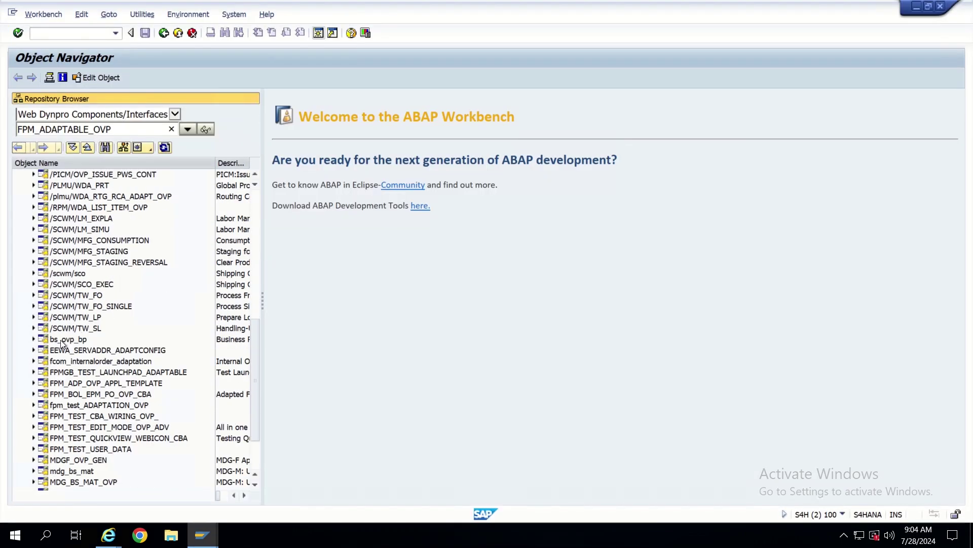
pyautogui.click(61, 340)
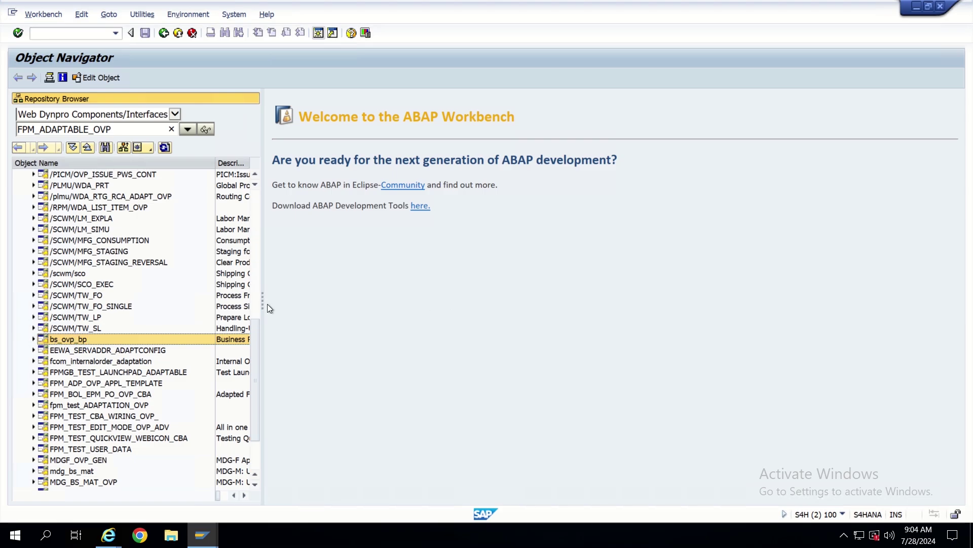
pyautogui.moveTo(263, 304); pyautogui.dragTo(346, 304)
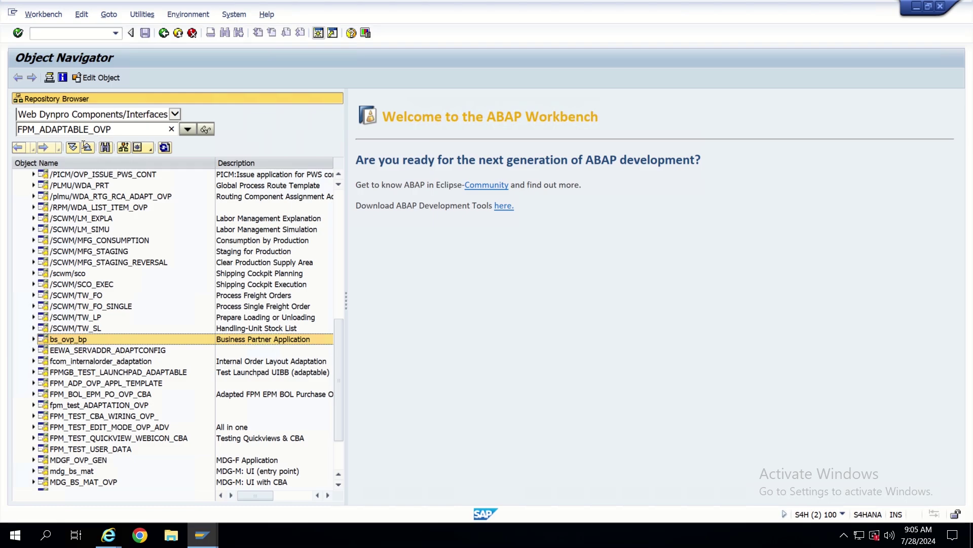
pyautogui.doubleClick(75, 339)
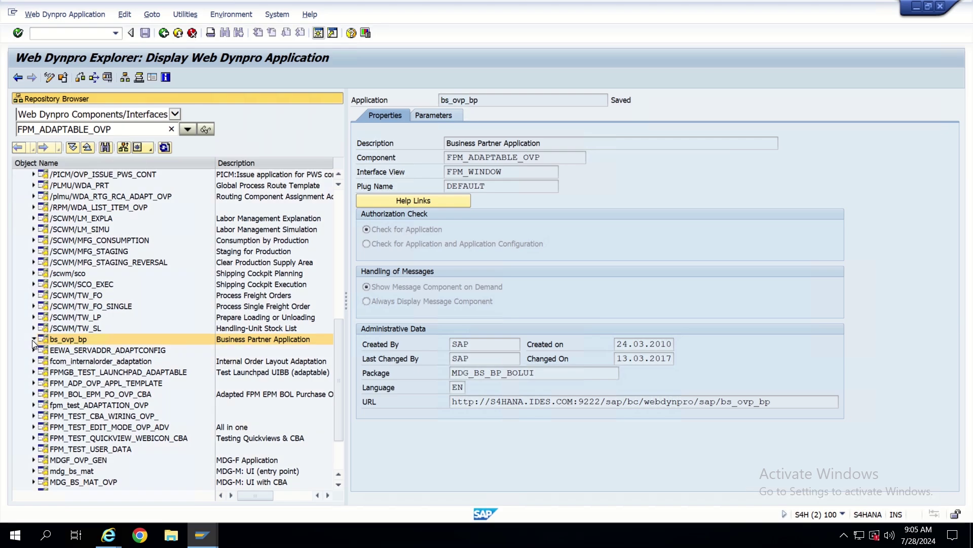
# Expand the application configurations of bs_ovp_bp, open BS_OVP_CU and display its configuration in the browser.
pyautogui.click(33, 340)
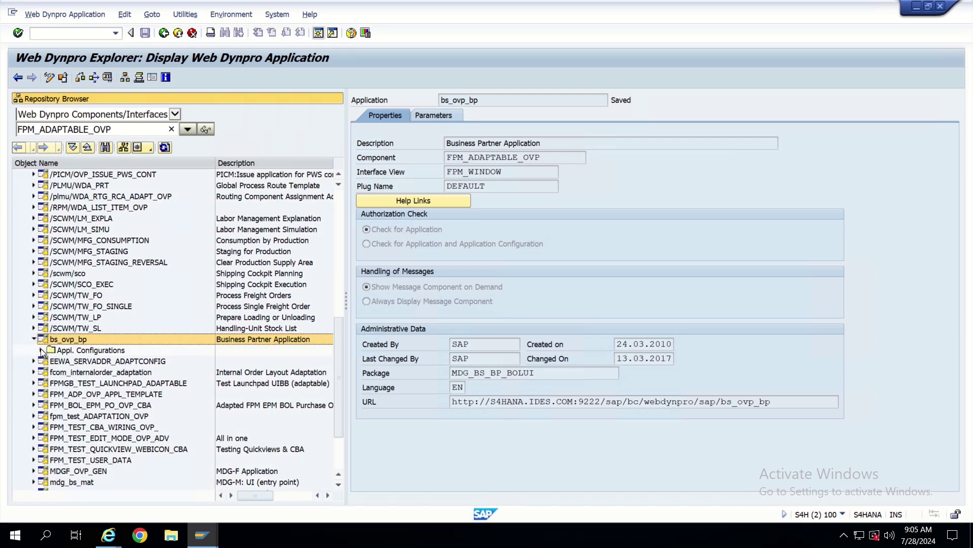
pyautogui.click(42, 350)
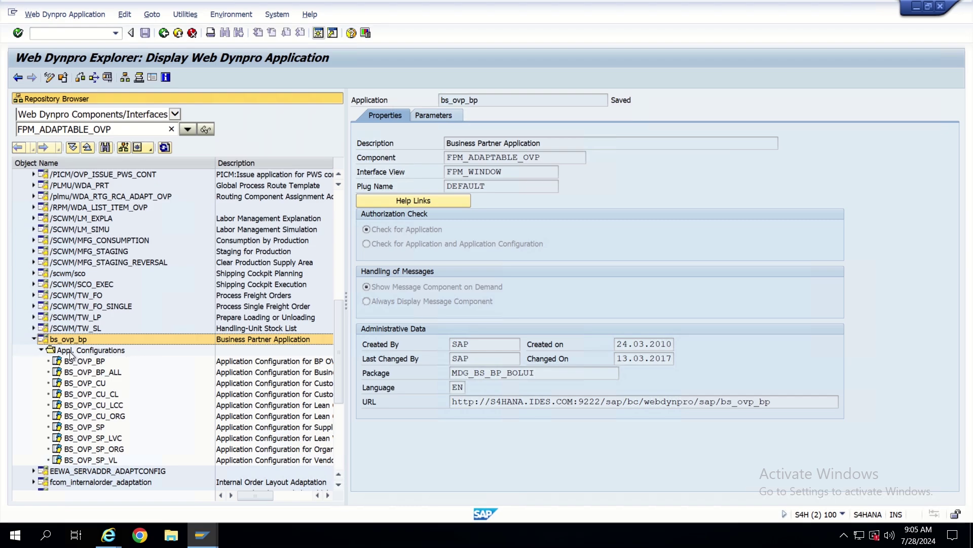
pyautogui.doubleClick(83, 384)
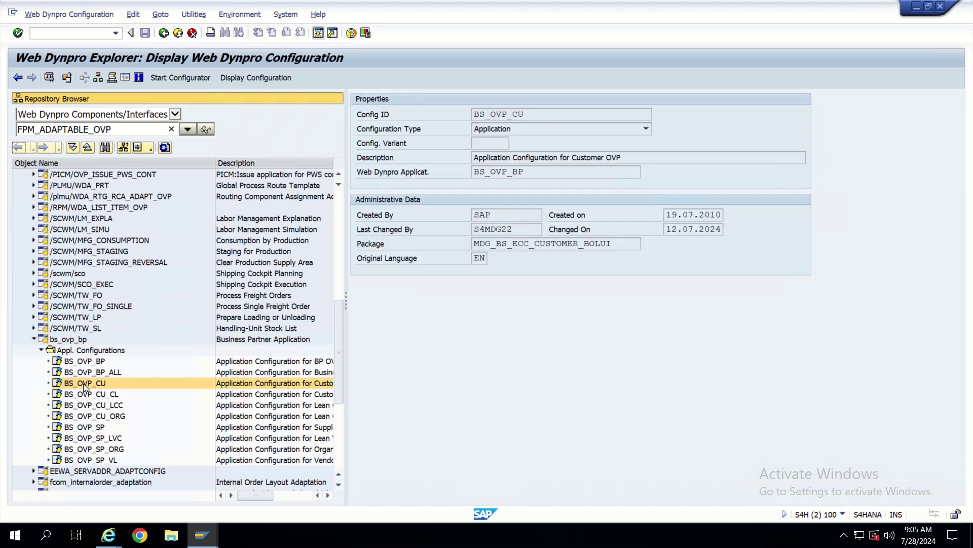
pyautogui.click(254, 81)
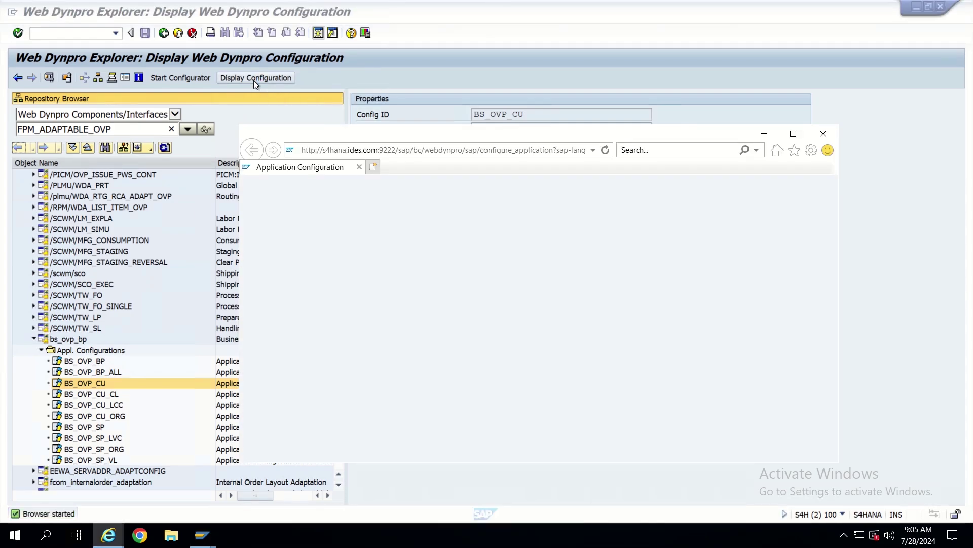
# Move the configuration window aside, test the application configuration BS_OVP_CU in the browser and maximize its Search Customer page.
pyautogui.moveTo(373, 132); pyautogui.dragTo(485, 79)
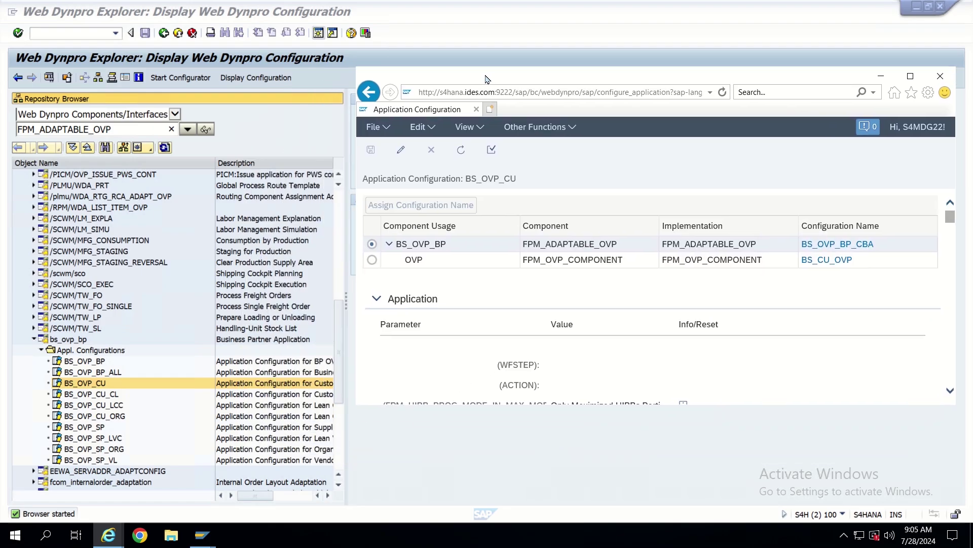
pyautogui.click(48, 75)
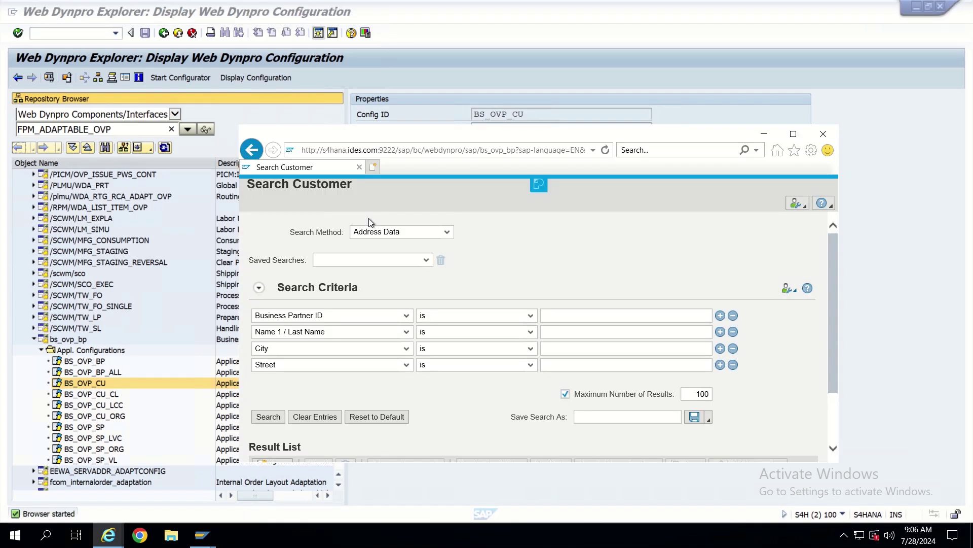
pyautogui.click(794, 134)
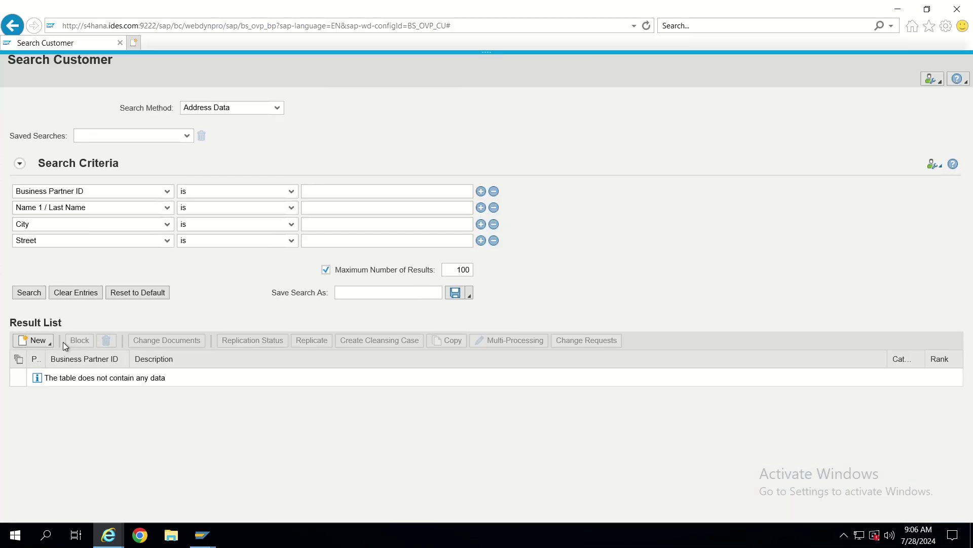
# Review the available search methods and the object types offered for a new entry on the Search Customer page, and close its window.
pyautogui.click(276, 108)
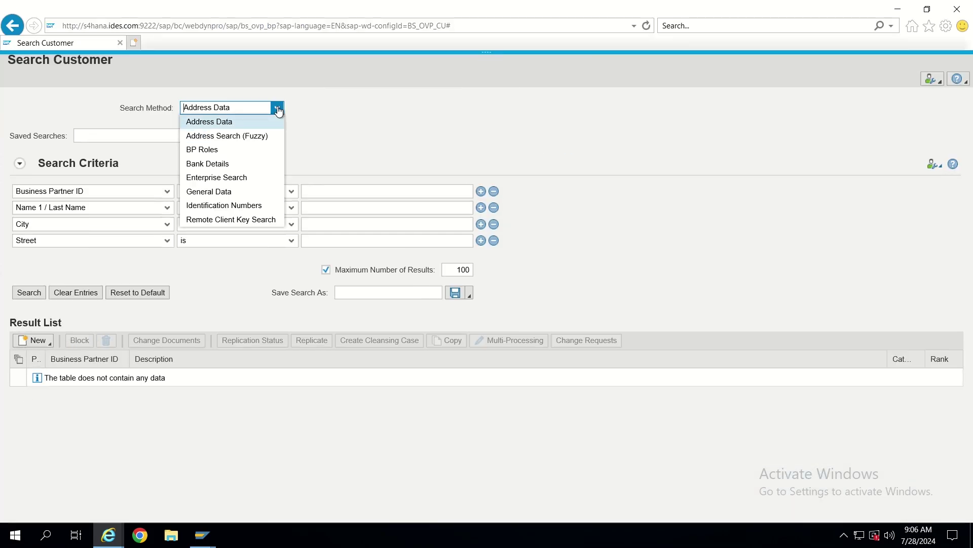
pyautogui.click(263, 120)
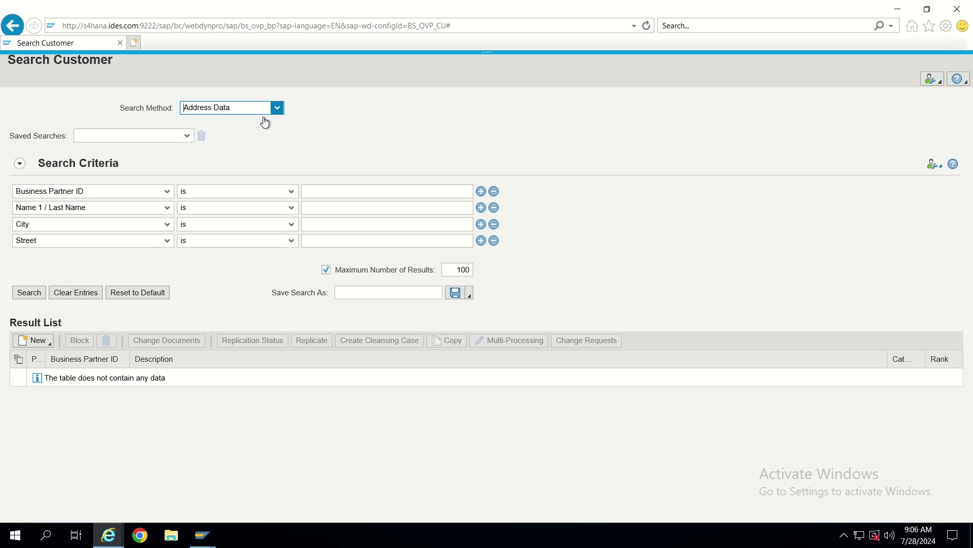
pyautogui.click(41, 342)
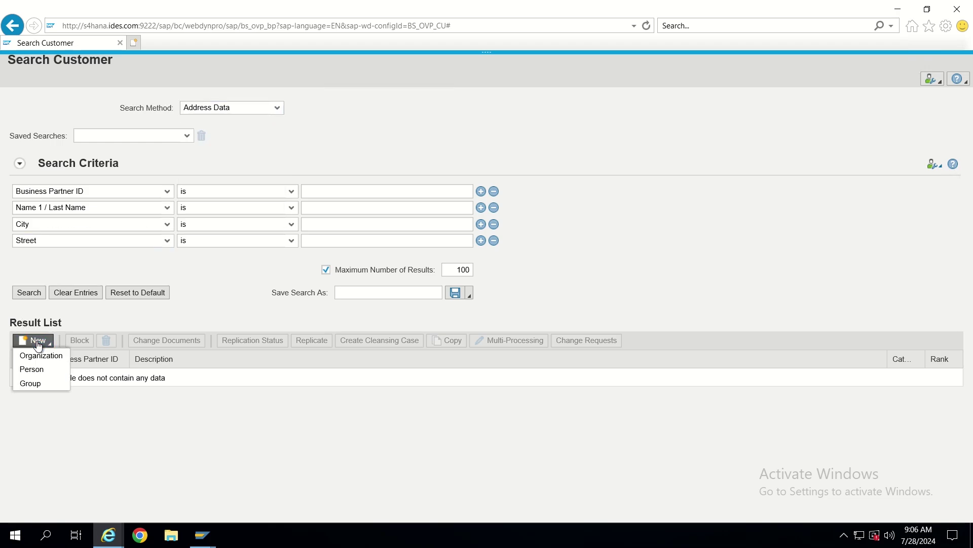
pyautogui.click(160, 87)
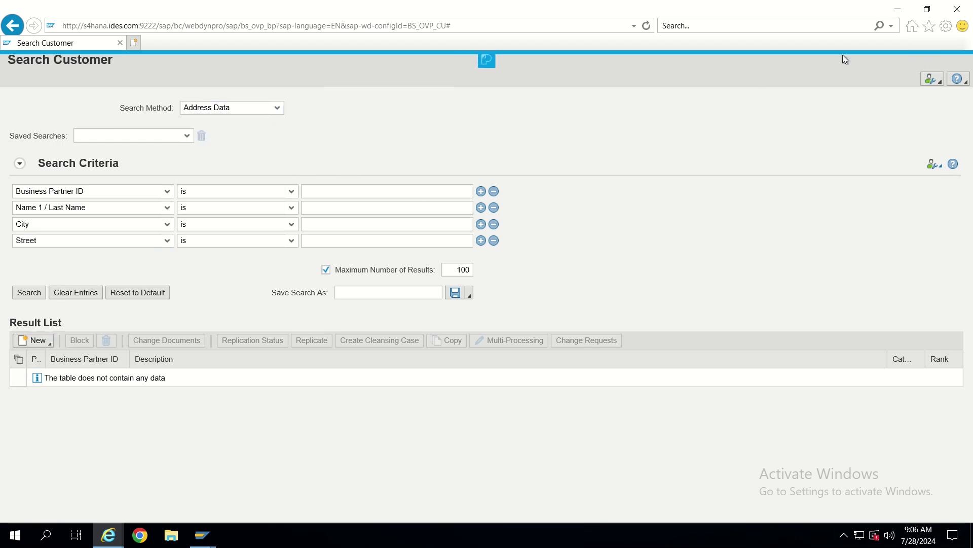
pyautogui.click(957, 9)
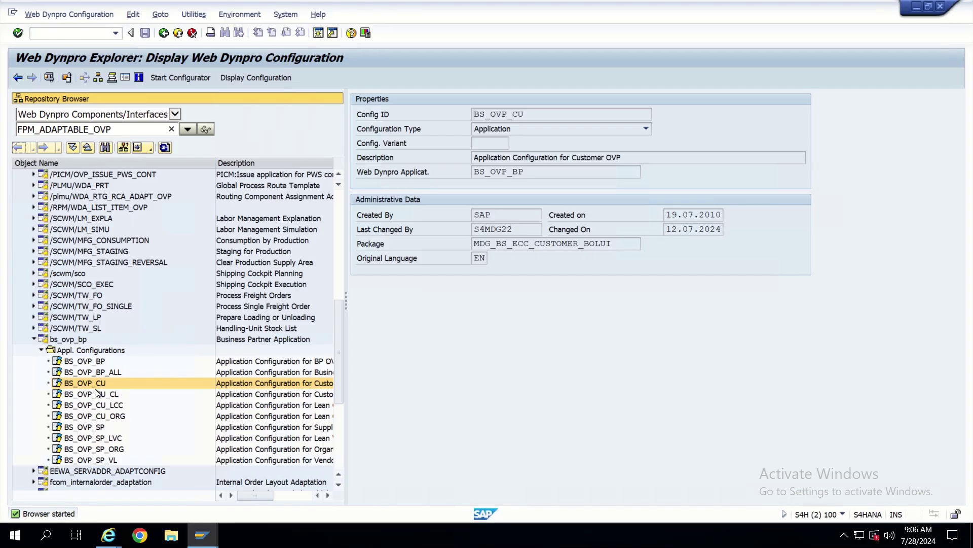
# Return to the BS_OVP_CU application configuration, maximize it, view the context-based adaptation BS_OVP_BP_CBA and go back to the application configuration.
pyautogui.hotkey('alt', 'Tab')
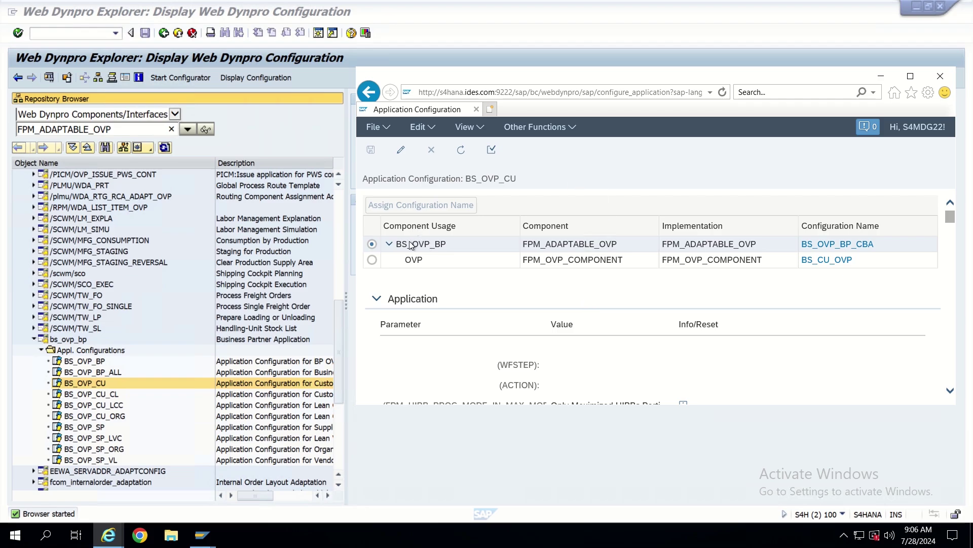
pyautogui.click(912, 77)
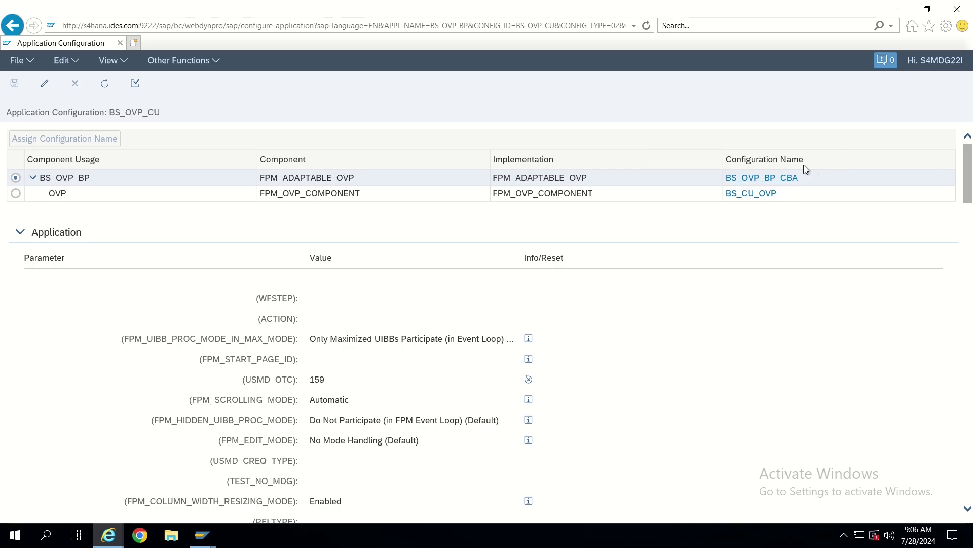
pyautogui.click(761, 179)
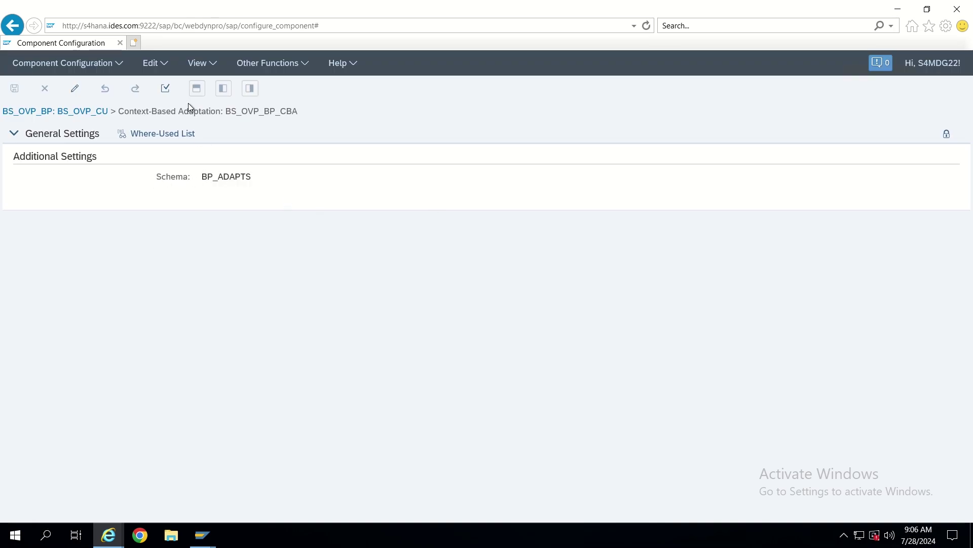
pyautogui.click(90, 112)
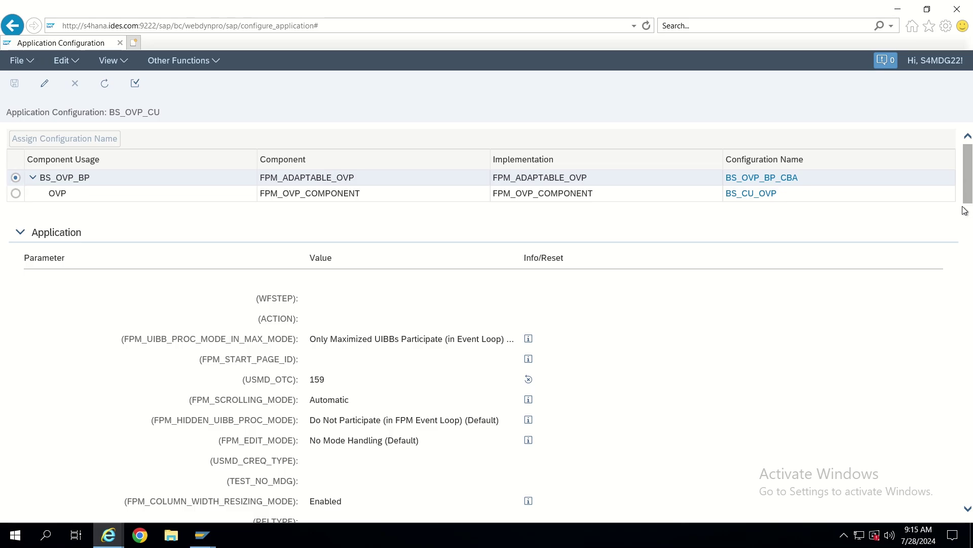
# Examine the application parameters of BS_OVP_CU, highlighting the USMD_OTC parameter and its value.
pyautogui.scroll(-10, 568, 289)
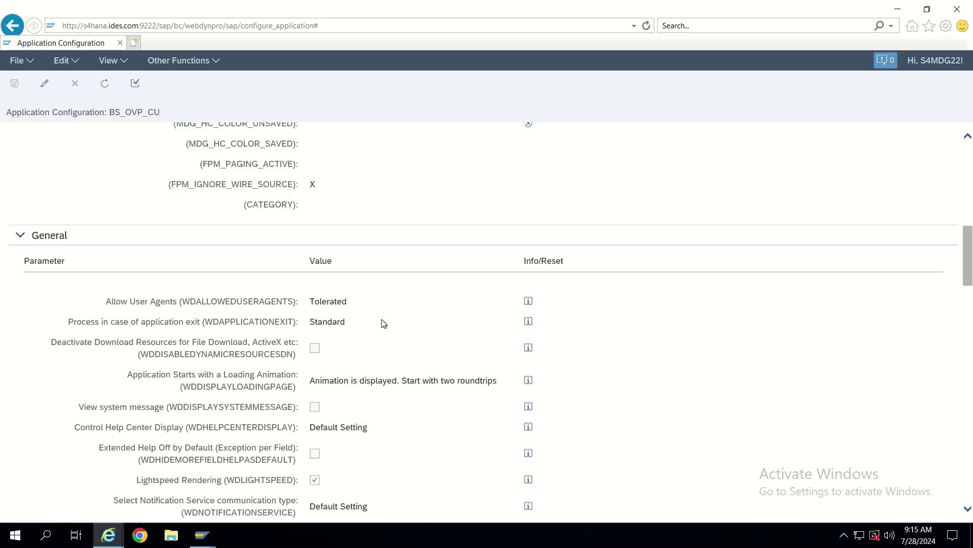
pyautogui.scroll(5, 382, 324)
pyautogui.scroll(4, 382, 325)
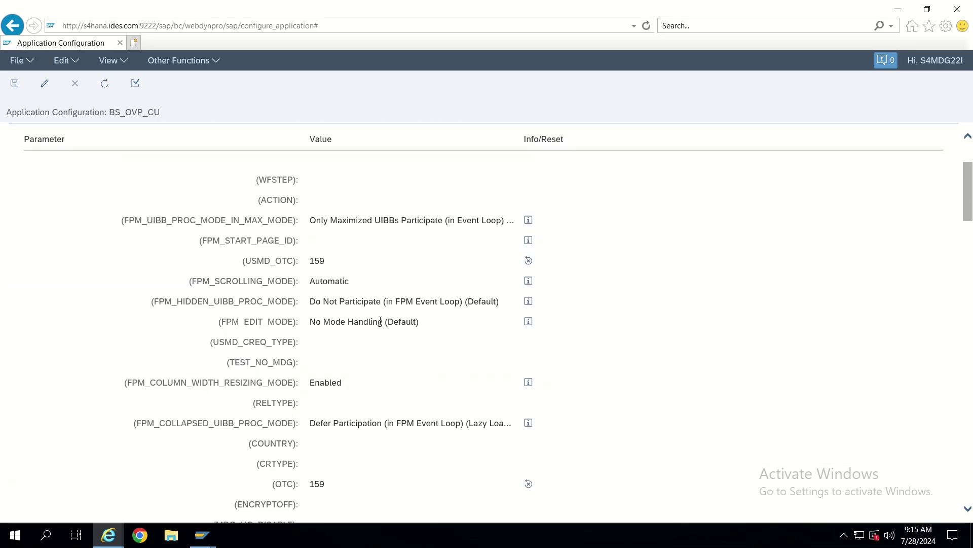
pyautogui.scroll(3, 382, 321)
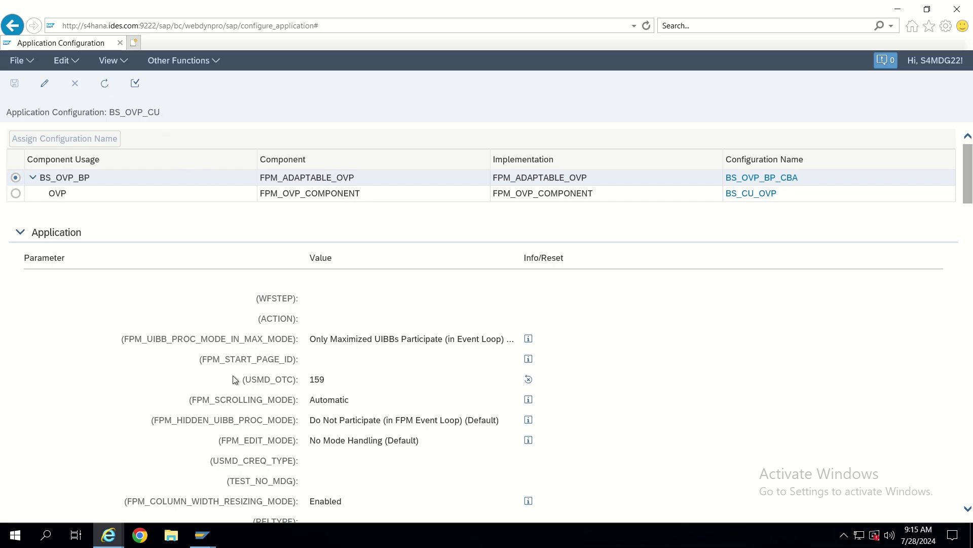
pyautogui.moveTo(245, 379); pyautogui.dragTo(293, 379)
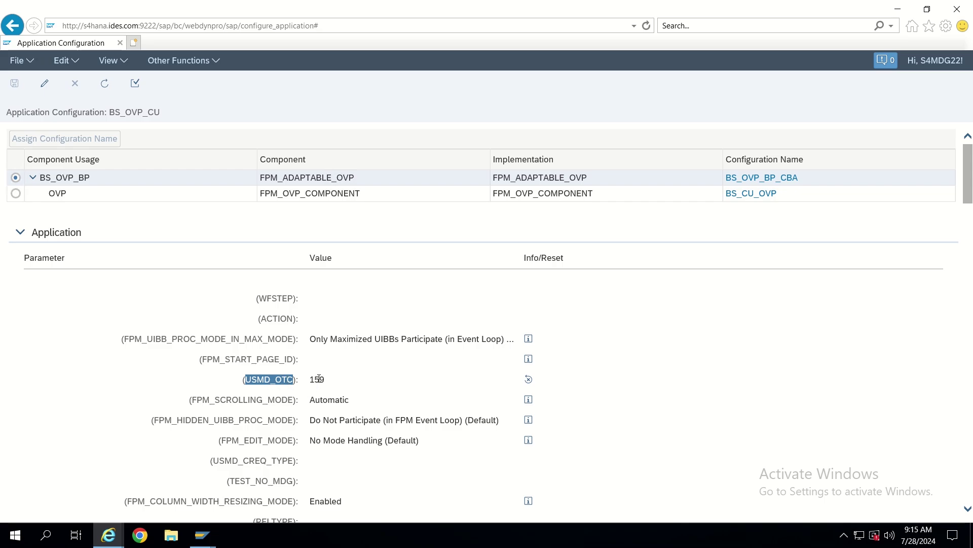
pyautogui.moveTo(325, 380); pyautogui.dragTo(312, 381)
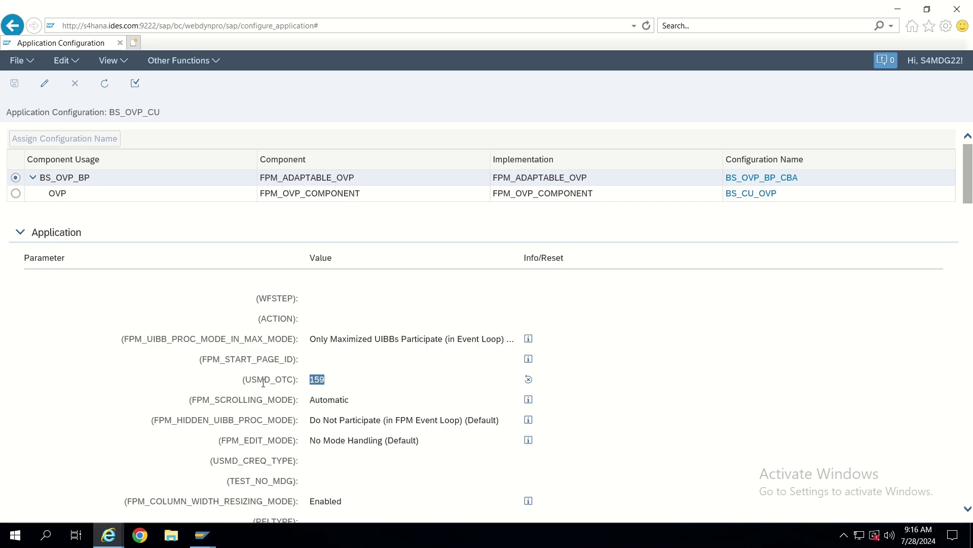
pyautogui.moveTo(246, 379); pyautogui.dragTo(315, 385)
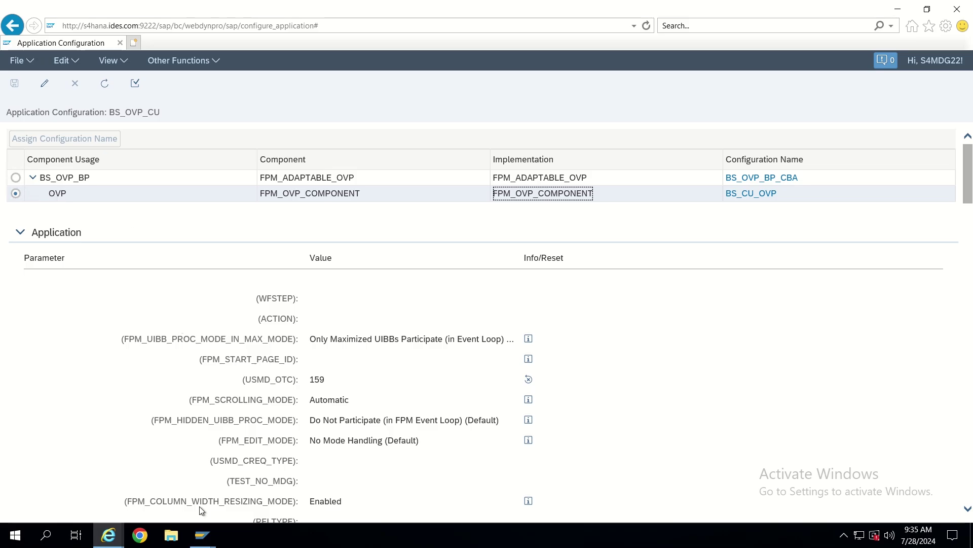
# Switch to the SAP session showing FPM_ADAPTABLE_OVP, inspect its used component FPM_OVP_COMPONENT and return to the Application Configuration window in Internet Explorer.
pyautogui.moveTo(201, 536)
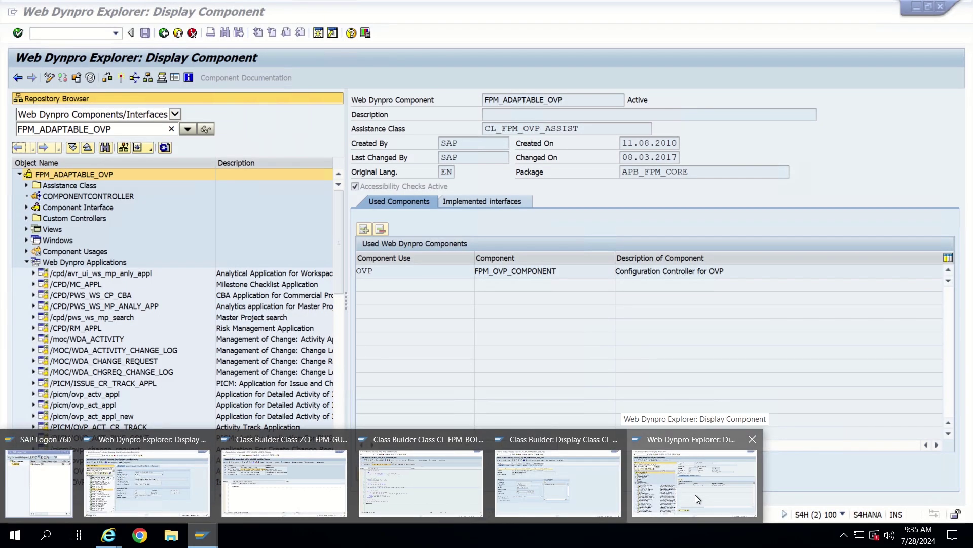
pyautogui.click(695, 495)
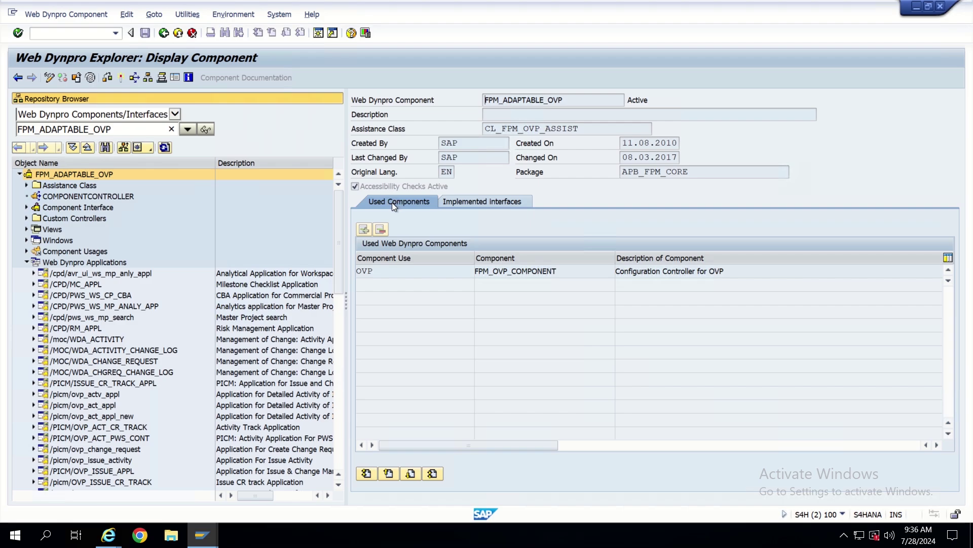
pyautogui.moveTo(378, 272); pyautogui.dragTo(355, 271)
pyautogui.moveTo(564, 273); pyautogui.dragTo(464, 278)
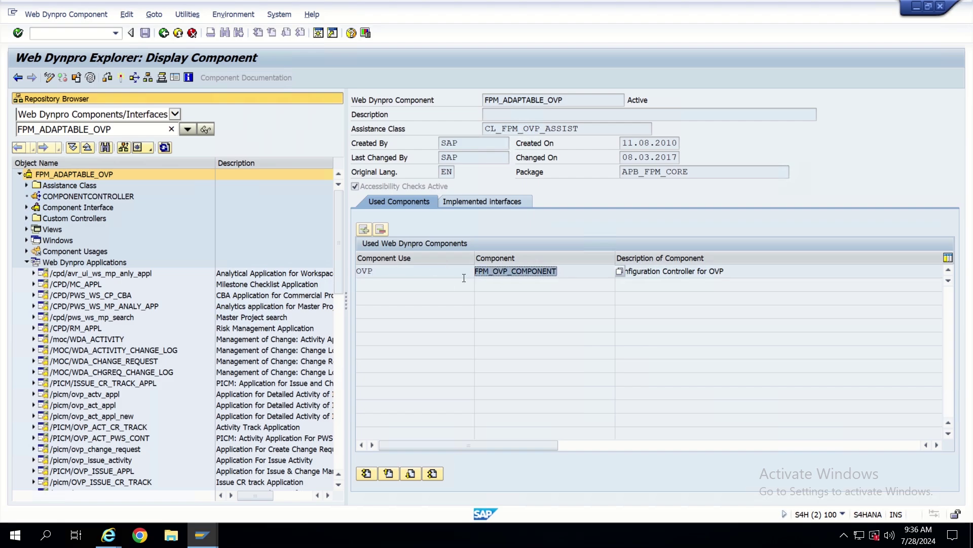
pyautogui.tripleClick(756, 273)
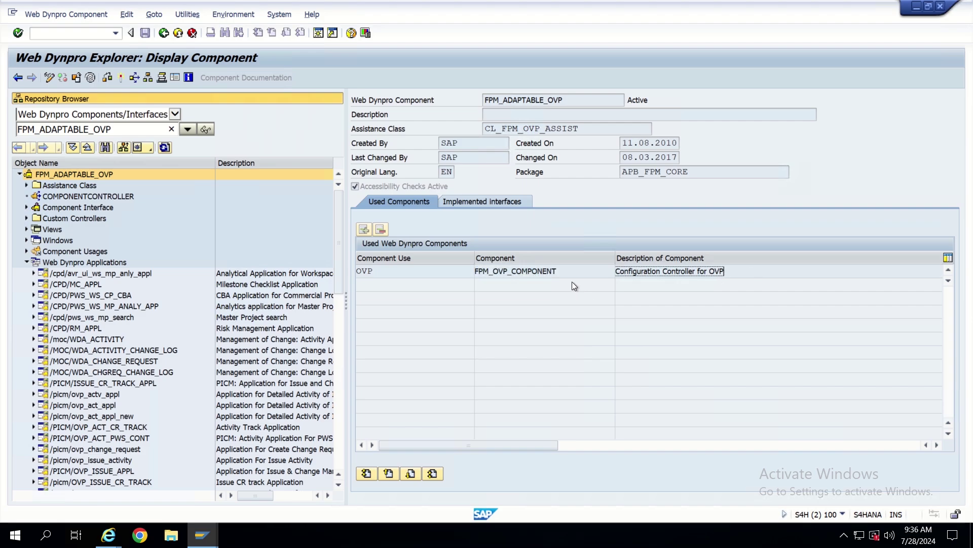
pyautogui.moveTo(567, 272); pyautogui.dragTo(451, 278)
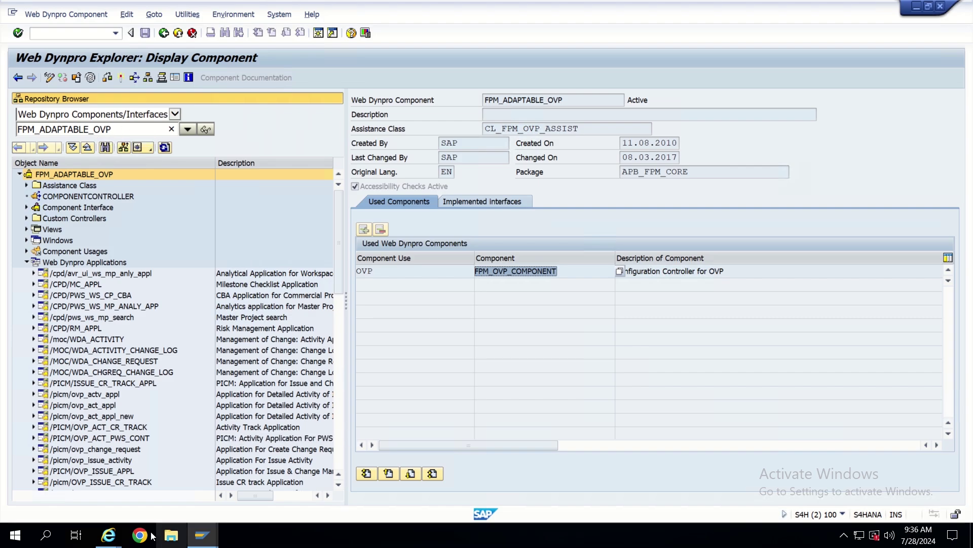
pyautogui.moveTo(114, 536)
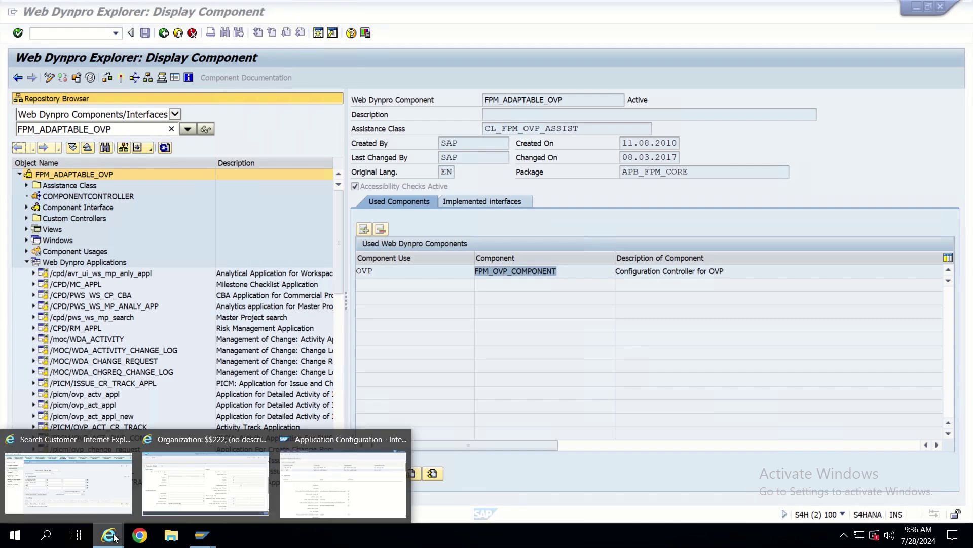
pyautogui.click(318, 471)
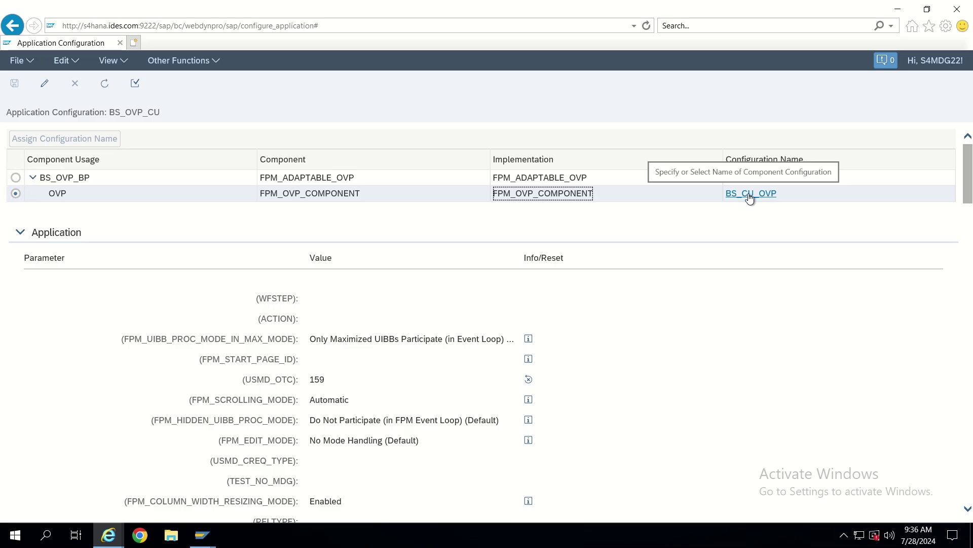
# Switch to the Web Dynpro Explorer, find BS_CU_OVP among the component configurations of FPM_OVP_COMPONENT and display its properties.
pyautogui.click(202, 536)
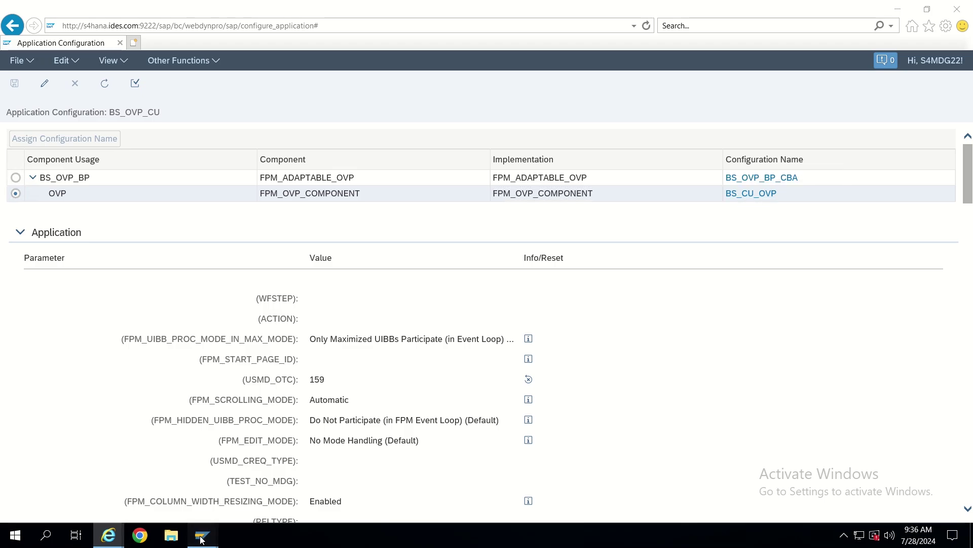
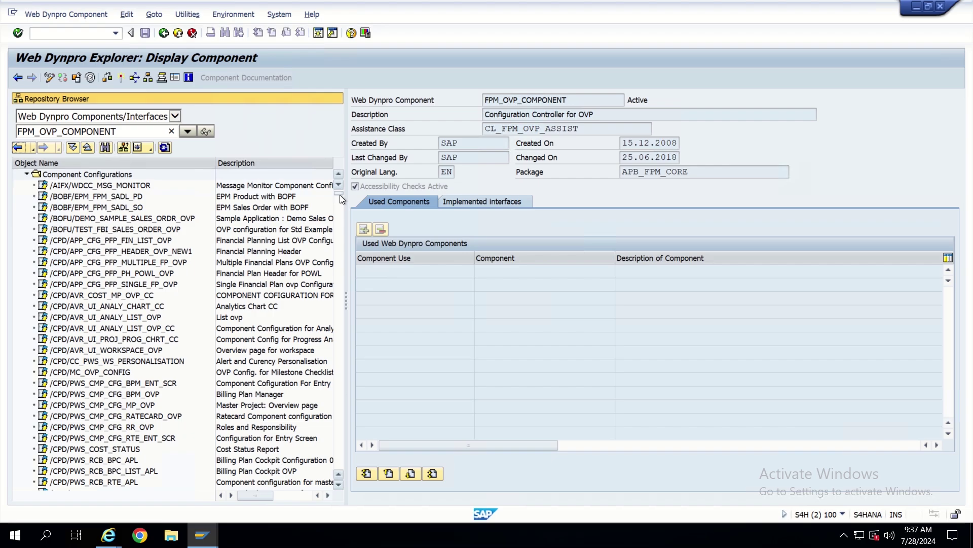
pyautogui.moveTo(340, 195); pyautogui.dragTo(342, 331)
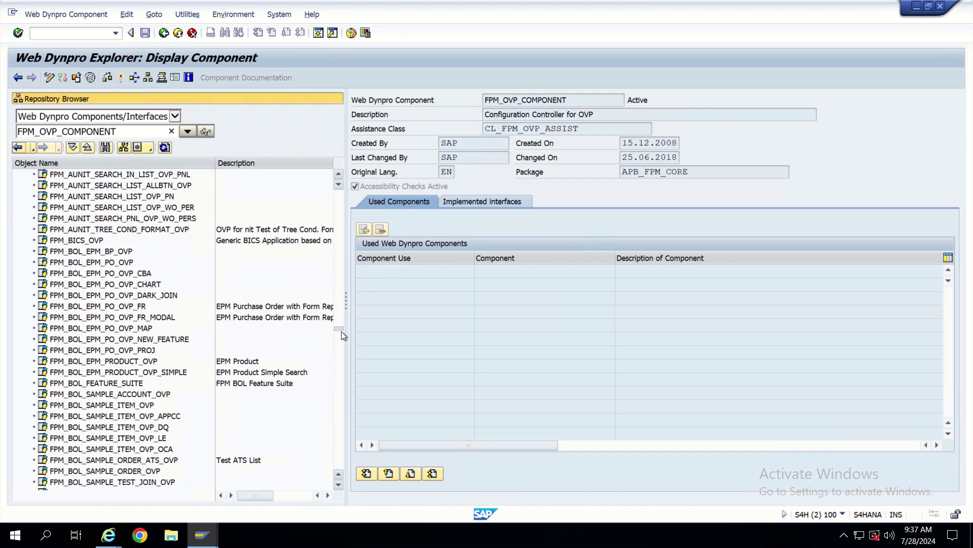
pyautogui.hotkey('alt', 'Tab')
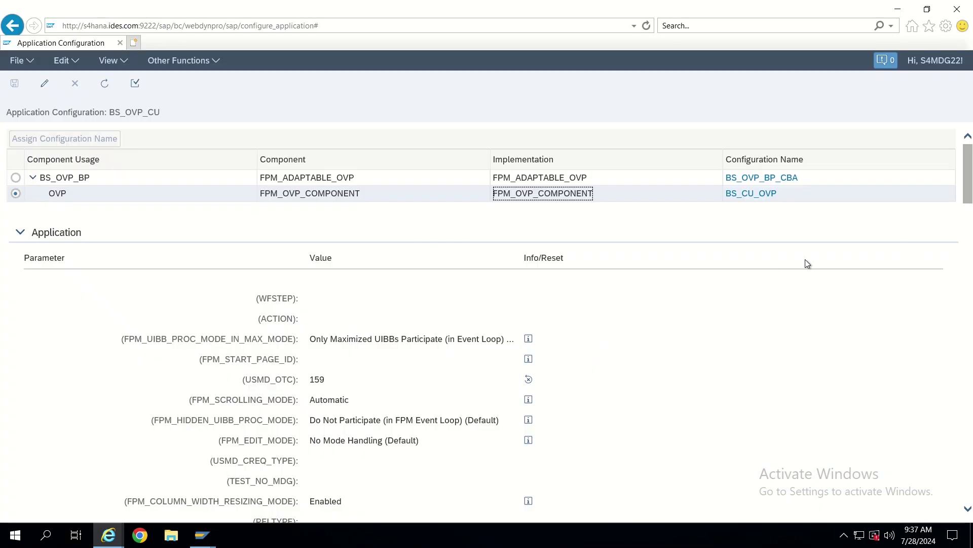
pyautogui.hotkey('alt', 'Tab')
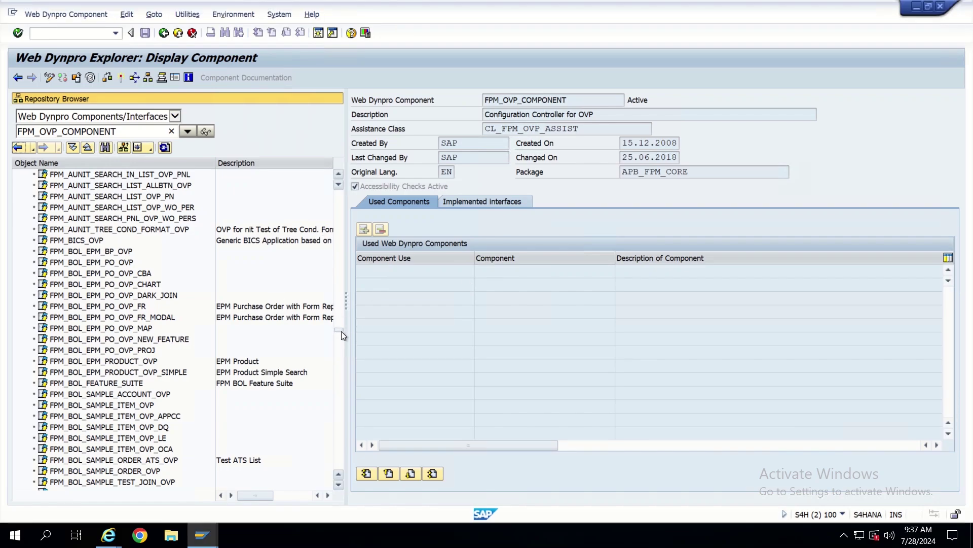
pyautogui.moveTo(342, 331); pyautogui.dragTo(334, 250)
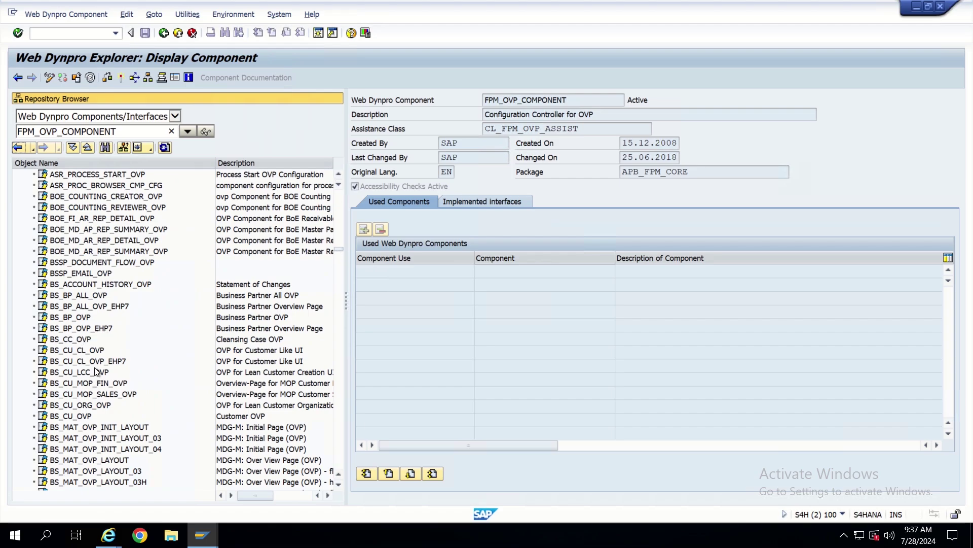
pyautogui.doubleClick(82, 417)
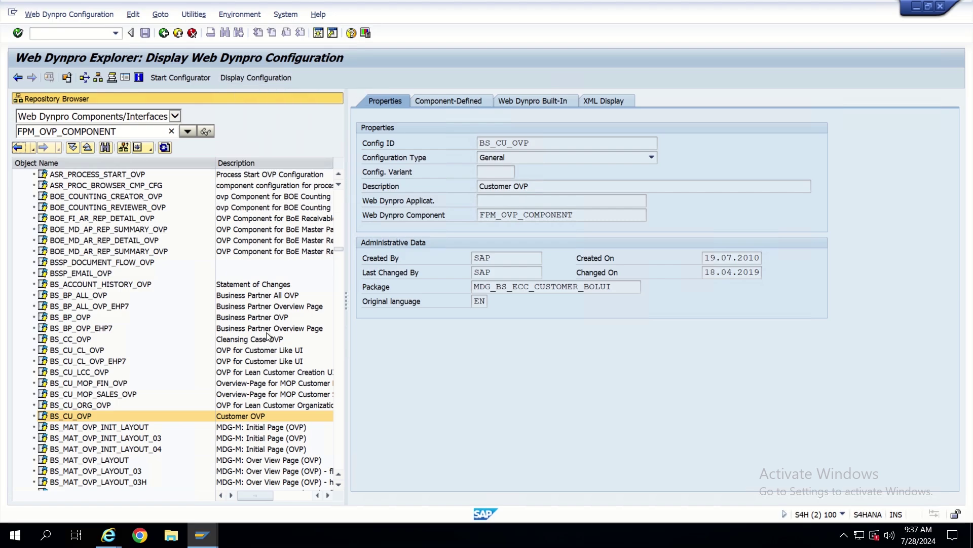
# Switch back to Internet Explorer, open the component configuration BS_CU_OVP of the OVP usage and select TECHNICAL_SECTION on the Process Customer page.
pyautogui.hotkey('alt', 'Tab')
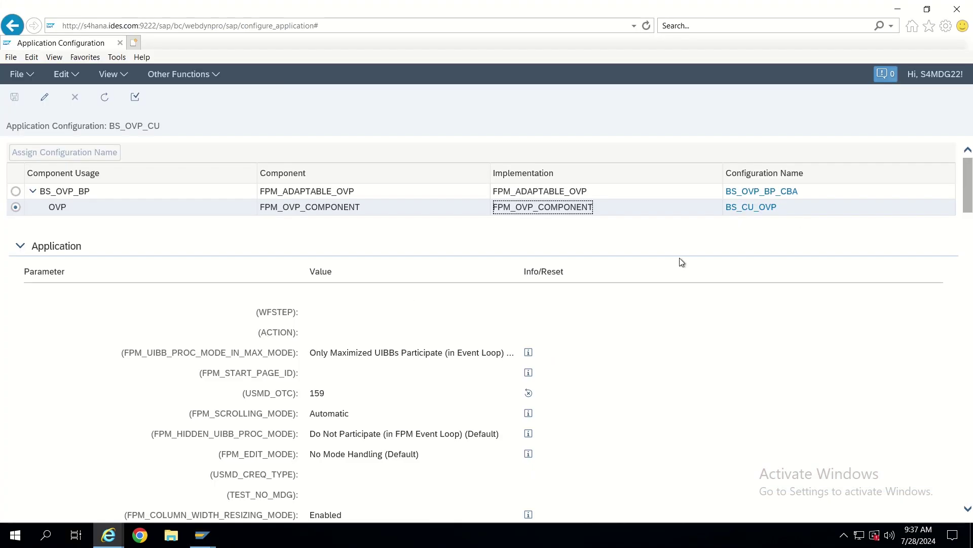
pyautogui.click(752, 208)
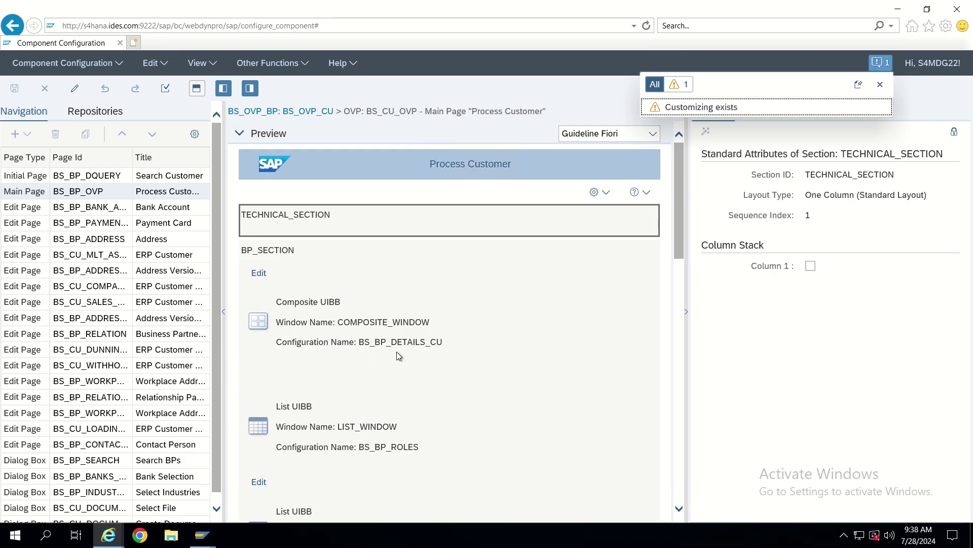
pyautogui.click(361, 226)
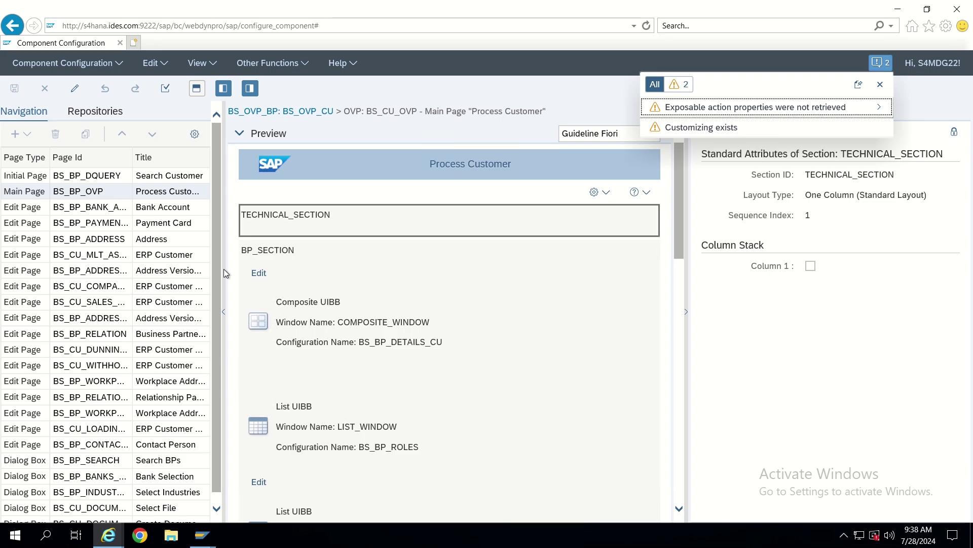
# Review the UIBBs on the Process Customer page and open the configuration of the composite UIBB BS_BP_DETAILS_CU.
pyautogui.scroll(-3, 470, 300)
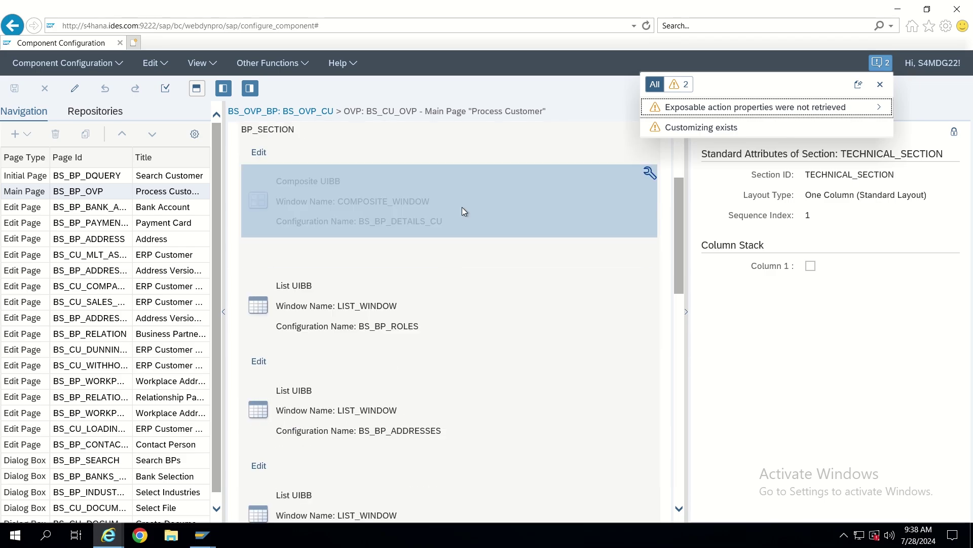
pyautogui.scroll(-15, 462, 206)
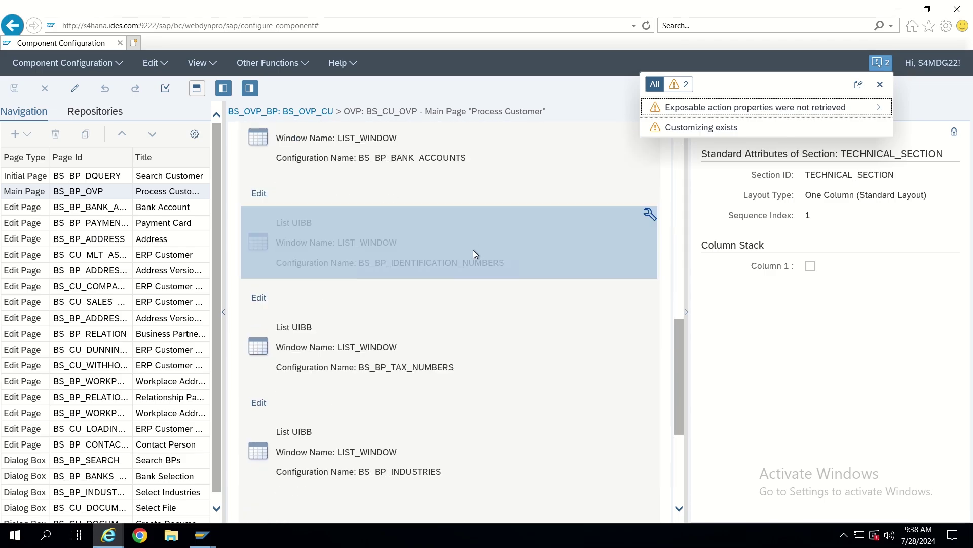
pyautogui.scroll(18, 469, 278)
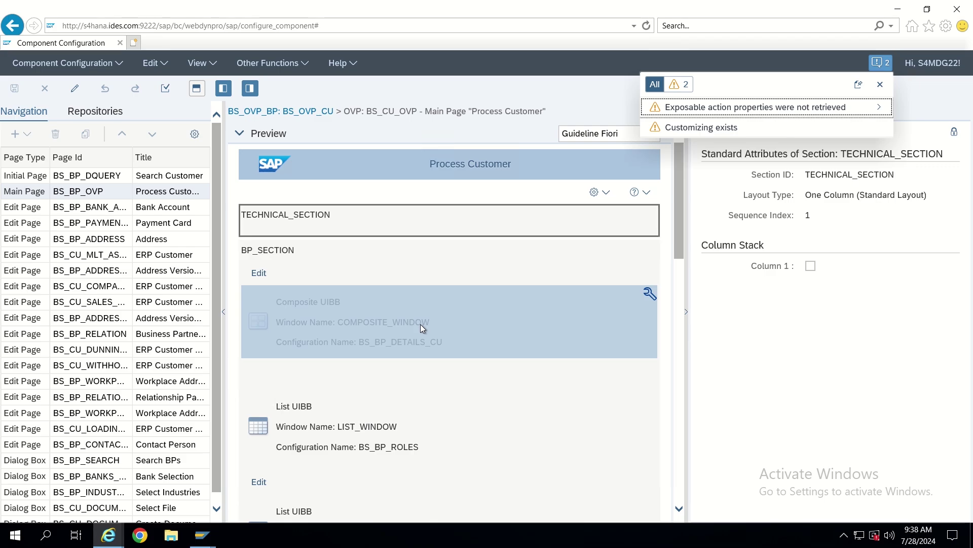
pyautogui.scroll(-1, 422, 325)
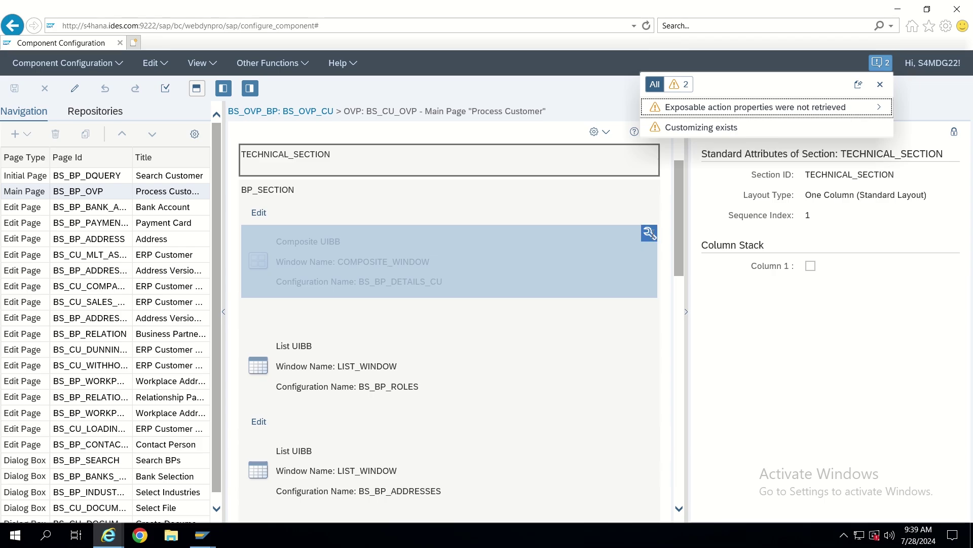
pyautogui.click(650, 233)
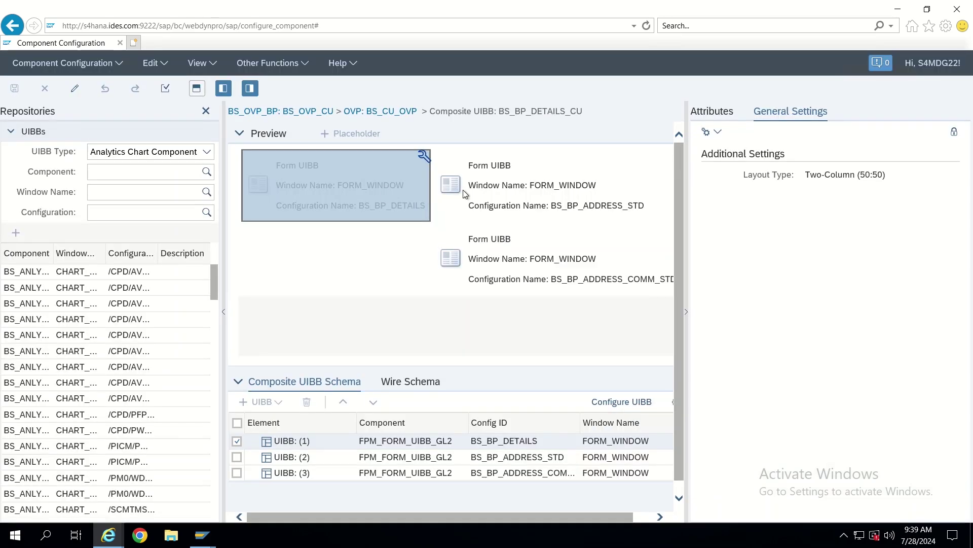
# Open the form UIBB BS_BP_DETAILS from the composite and examine its General Data and Organizational Data fields.
pyautogui.click(424, 156)
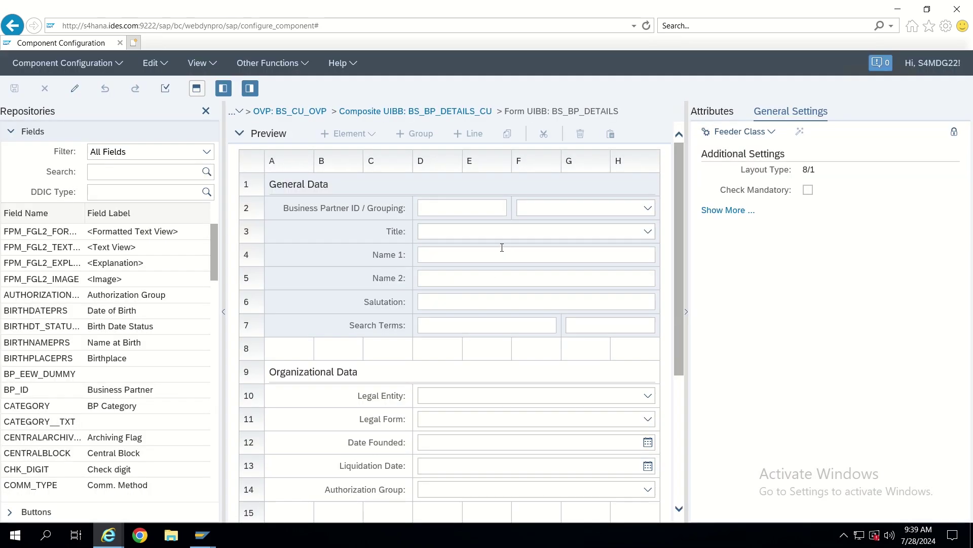
pyautogui.scroll(-3, 502, 247)
pyautogui.scroll(3, 502, 247)
pyautogui.click(503, 247)
# Return to the composite UIBB BS_BP_DETAILS_CU and expand the Wire Plug in its wire schema to examine the wires.
pyautogui.click(387, 112)
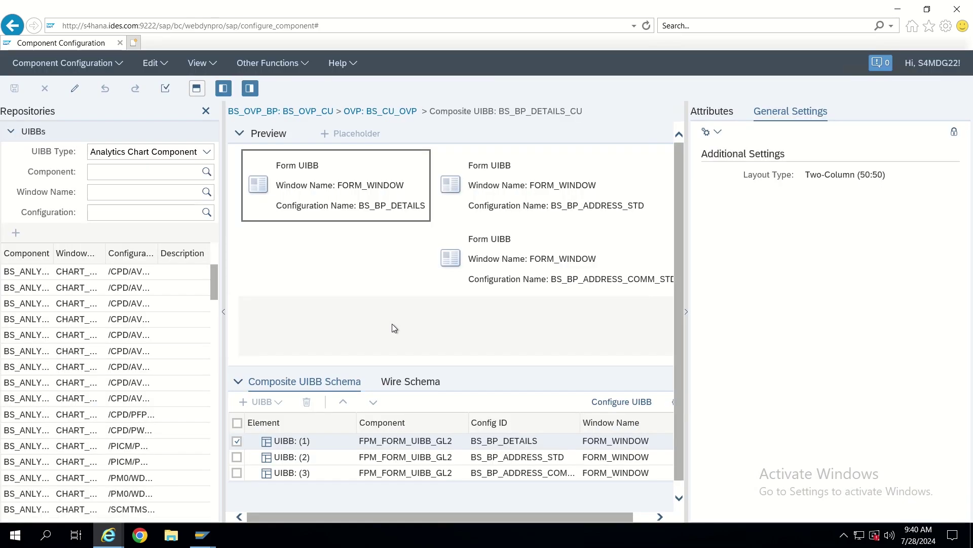
pyautogui.click(402, 389)
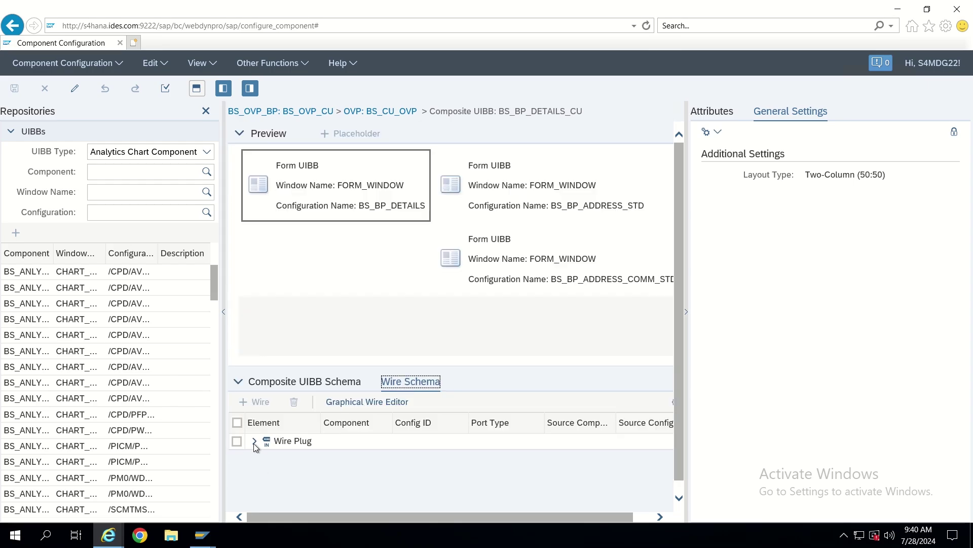
pyautogui.click(254, 441)
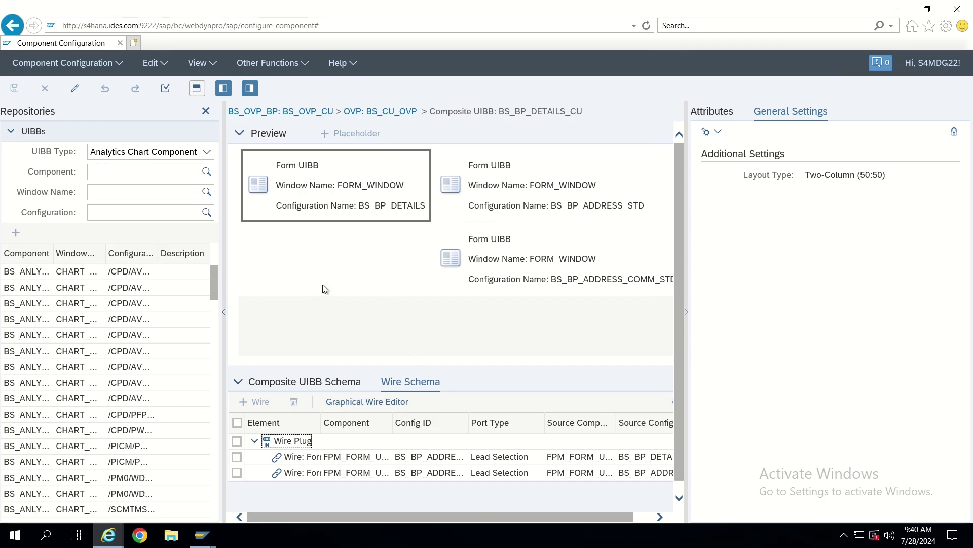
# Go back to the overview page configuration BS_CU_OVP and open the wire schema of its Process Customer main page.
pyautogui.click(381, 113)
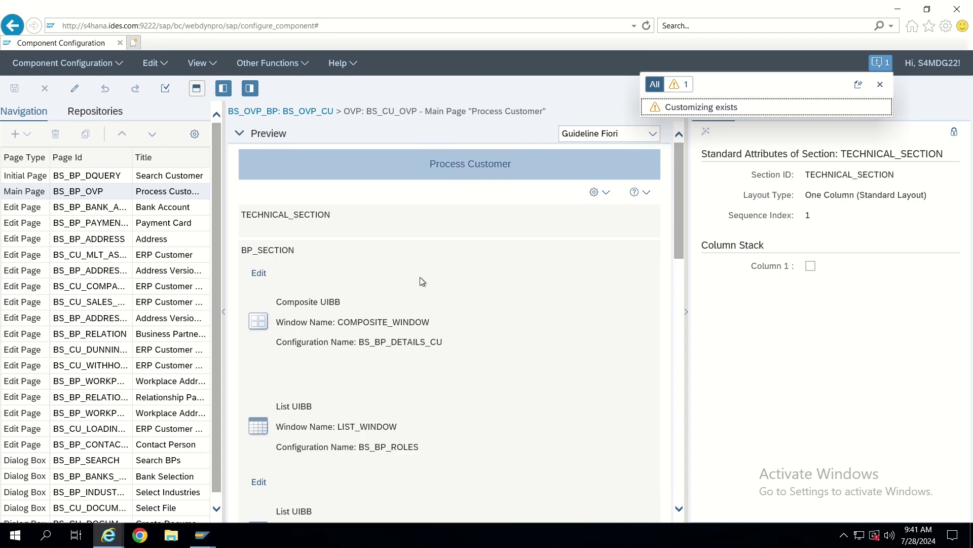
pyautogui.scroll(-3, 554, 273)
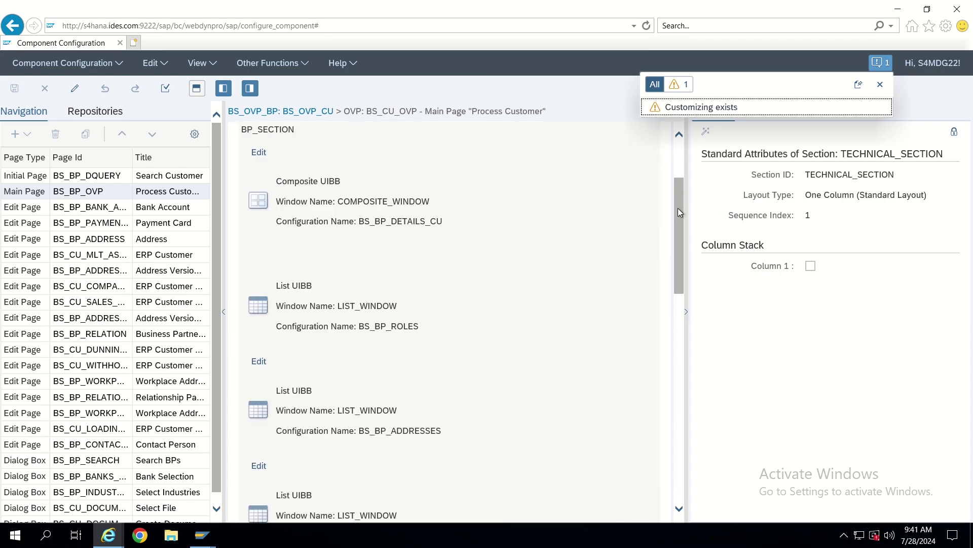
pyautogui.moveTo(680, 212); pyautogui.dragTo(671, 429)
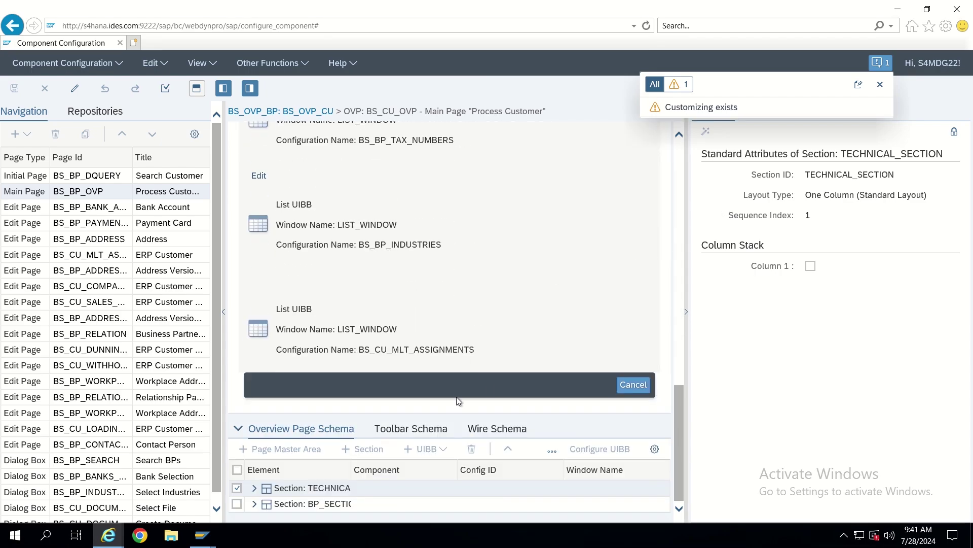
pyautogui.click(492, 430)
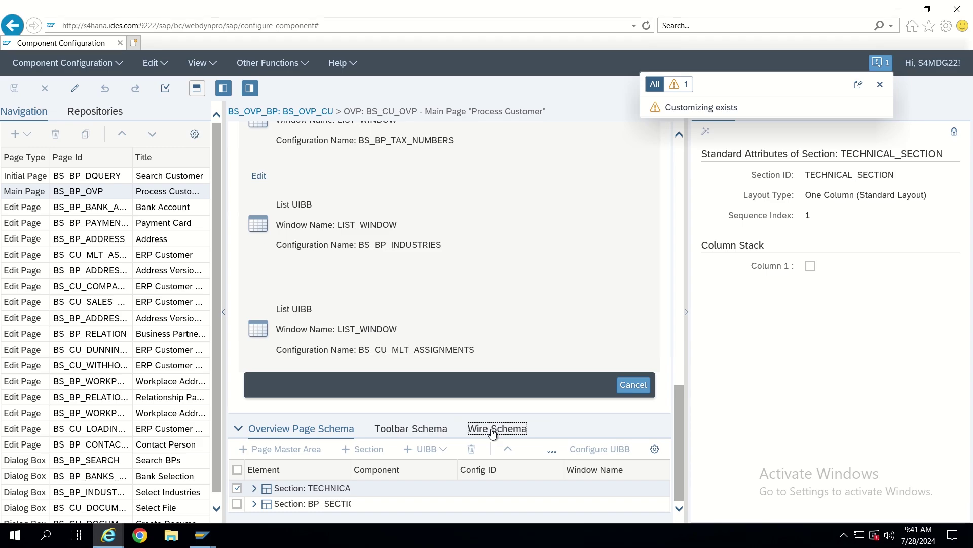